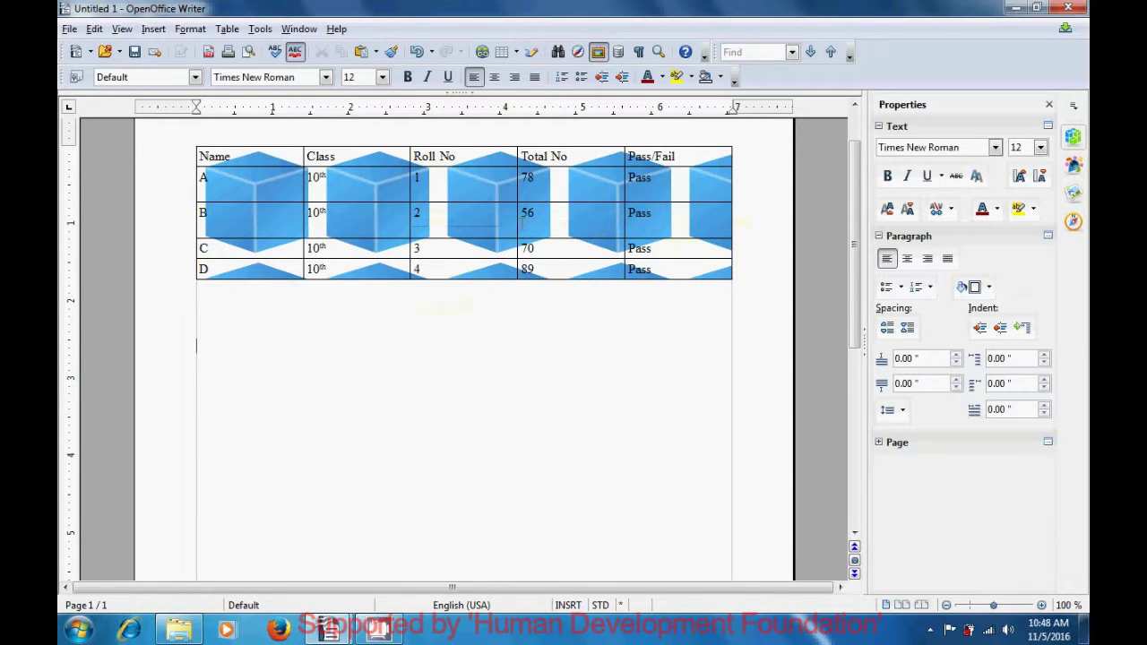
Turn on nonprinting characters and bring up the Zoom & View Layout dialog
{"action": "left_click", "coordinate": [639, 54]}
{"action": "left_click", "coordinate": [658, 52]}
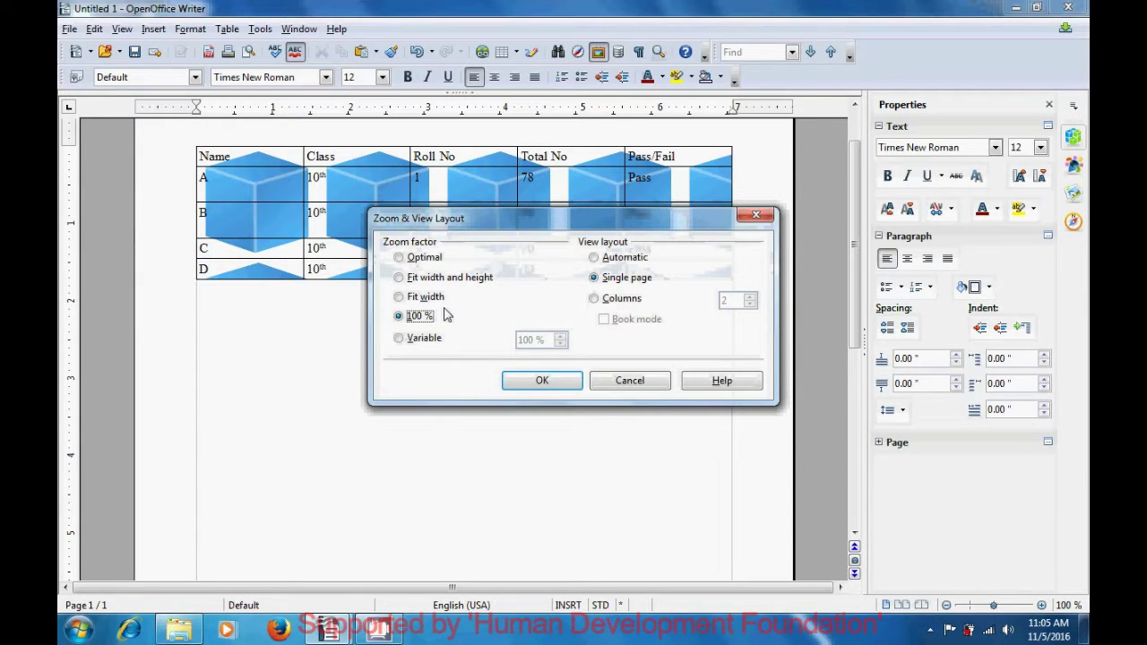
Set a Variable zoom of 400 % on the class 4 marks document
{"action": "left_click", "coordinate": [399, 339]}
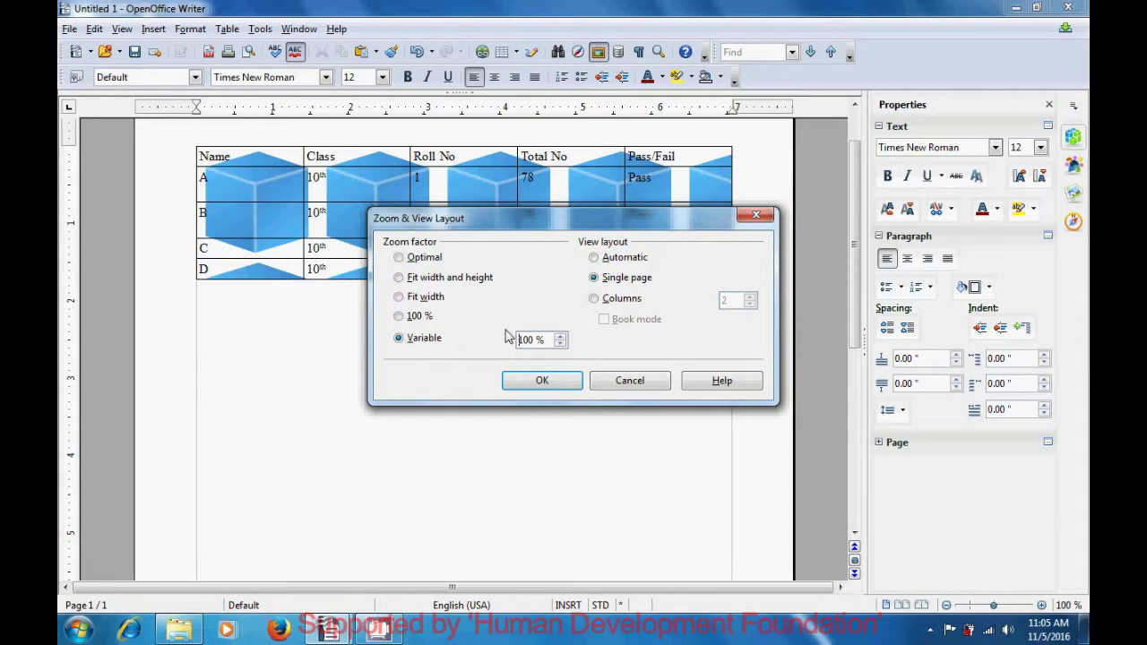
{"action": "left_click", "coordinate": [559, 337]}
{"action": "left_click", "coordinate": [560, 337]}
{"action": "left_click", "coordinate": [560, 337]}
{"action": "left_click", "coordinate": [558, 340]}
{"action": "left_click", "coordinate": [559, 341]}
{"action": "left_click", "coordinate": [559, 341]}
{"action": "left_click", "coordinate": [559, 341]}
{"action": "left_click", "coordinate": [560, 341]}
{"action": "left_click", "coordinate": [560, 341]}
{"action": "left_click", "coordinate": [559, 341]}
{"action": "left_click", "coordinate": [559, 340]}
{"action": "left_click", "coordinate": [559, 340]}
{"action": "left_click", "coordinate": [559, 341]}
{"action": "left_click", "coordinate": [559, 340]}
{"action": "left_click", "coordinate": [560, 341]}
{"action": "left_click", "coordinate": [559, 340]}
{"action": "left_click", "coordinate": [559, 341]}
{"action": "left_click", "coordinate": [559, 341]}
{"action": "left_click", "coordinate": [559, 341]}
{"action": "left_click", "coordinate": [559, 341]}
{"action": "left_click", "coordinate": [559, 341]}
{"action": "left_click", "coordinate": [559, 341]}
{"action": "left_click", "coordinate": [559, 341]}
{"action": "left_click", "coordinate": [559, 341]}
{"action": "left_click", "coordinate": [539, 382]}
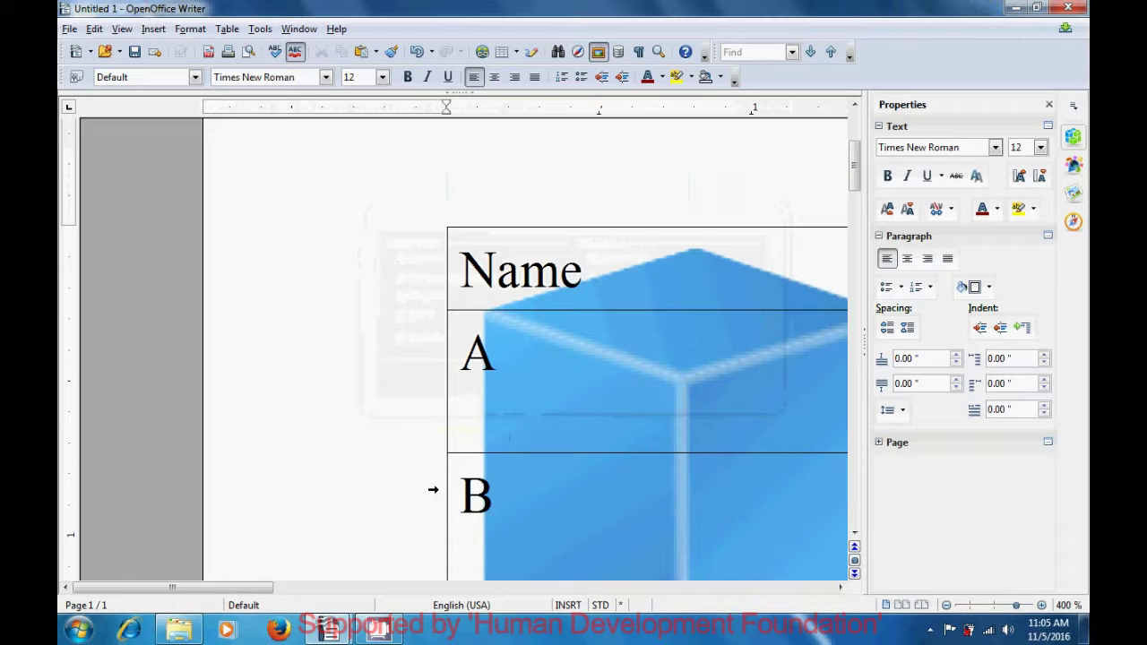
{"action": "left_click_drag", "start_coordinate": [258, 592], "coordinate": [755, 618]}
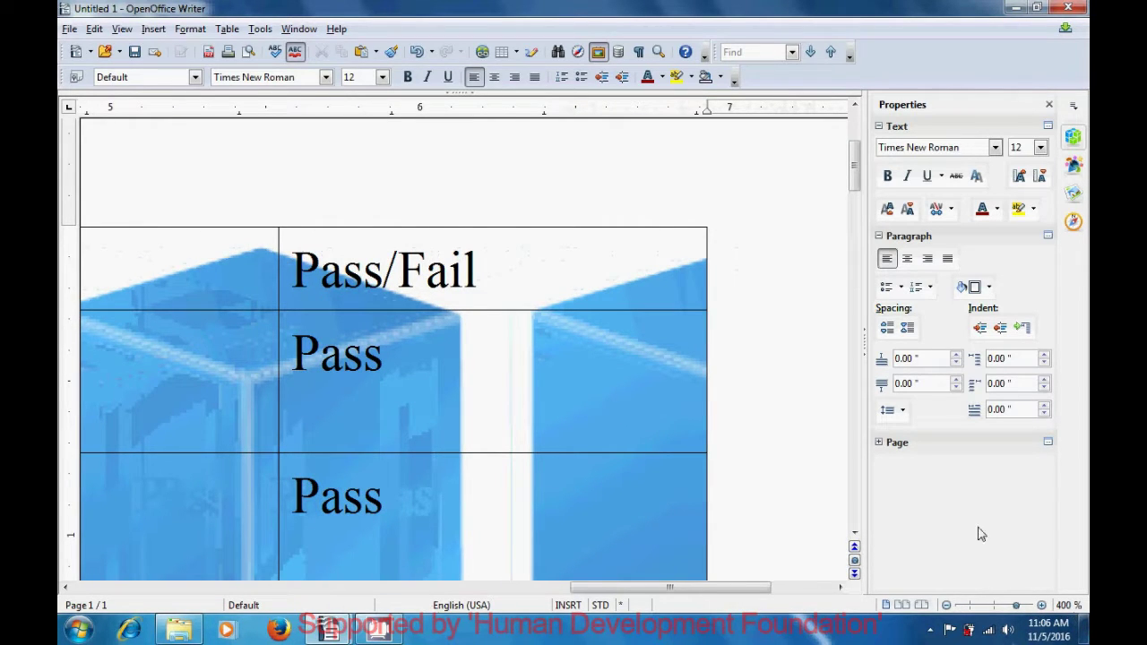
{"action": "left_click_drag", "start_coordinate": [853, 184], "coordinate": [863, 191]}
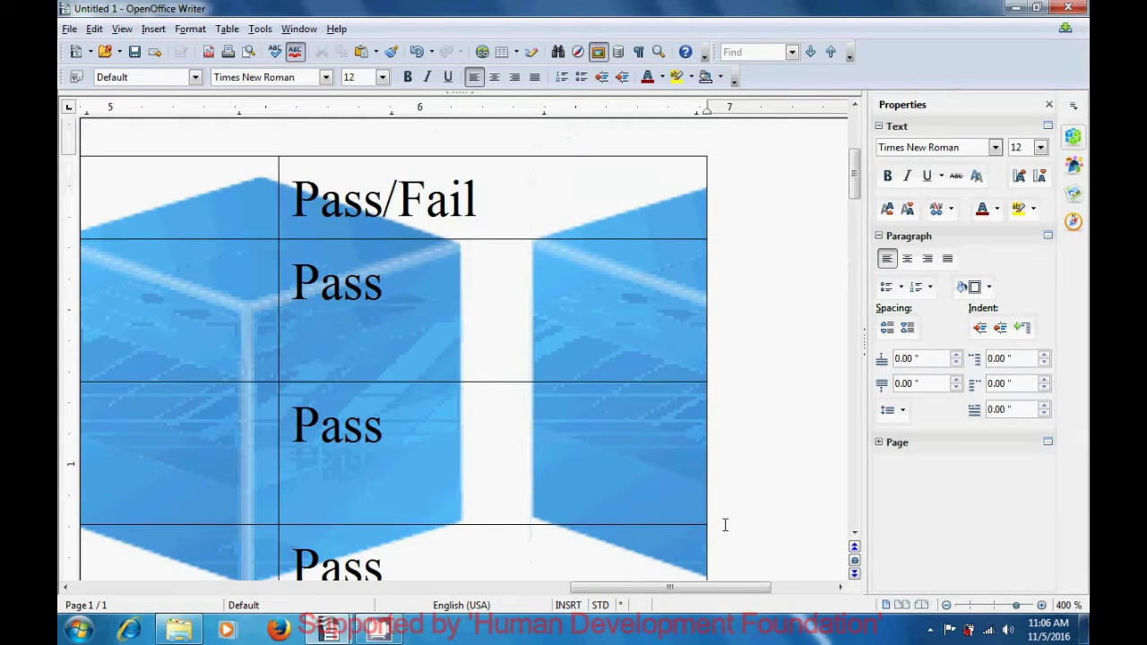
{"action": "left_click_drag", "start_coordinate": [708, 591], "coordinate": [477, 615]}
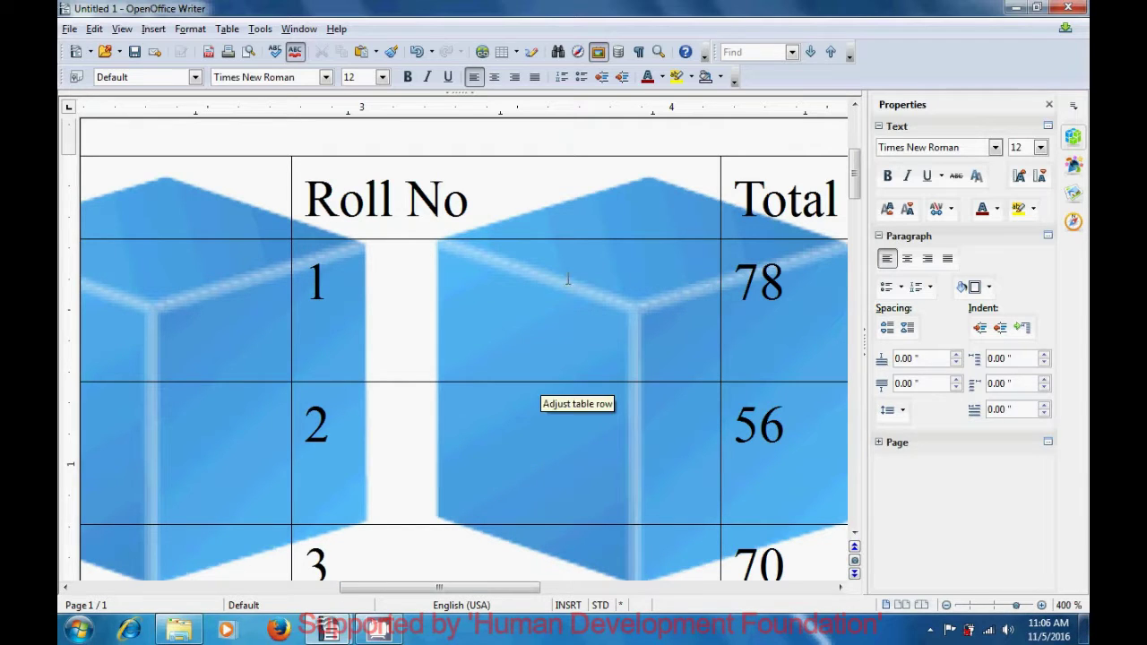
Change the Variable zoom from 400 % to 50 % to fit the whole page
{"action": "left_click", "coordinate": [659, 53]}
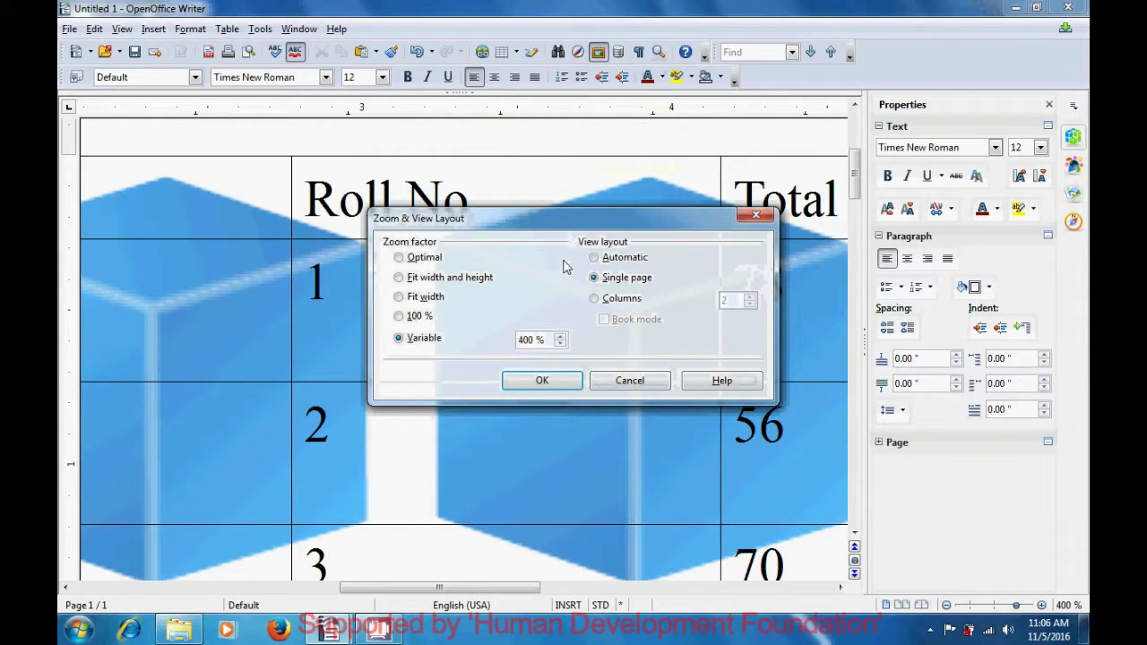
{"action": "left_click", "coordinate": [546, 341]}
{"action": "key", "text": "BackSpace"}
{"action": "key", "text": "BackSpace"}
{"action": "key", "text": "BackSpace"}
{"action": "key", "text": "BackSpace"}
{"action": "key", "text": "BackSpace"}
{"action": "type", "text": "50"}
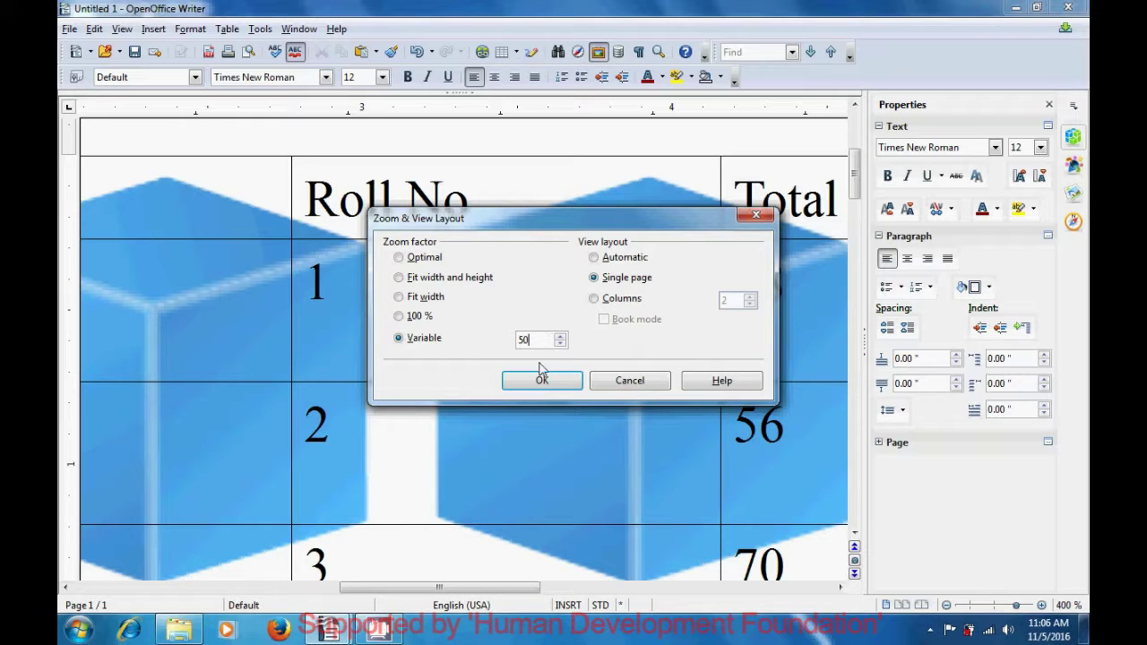
{"action": "left_click", "coordinate": [538, 382]}
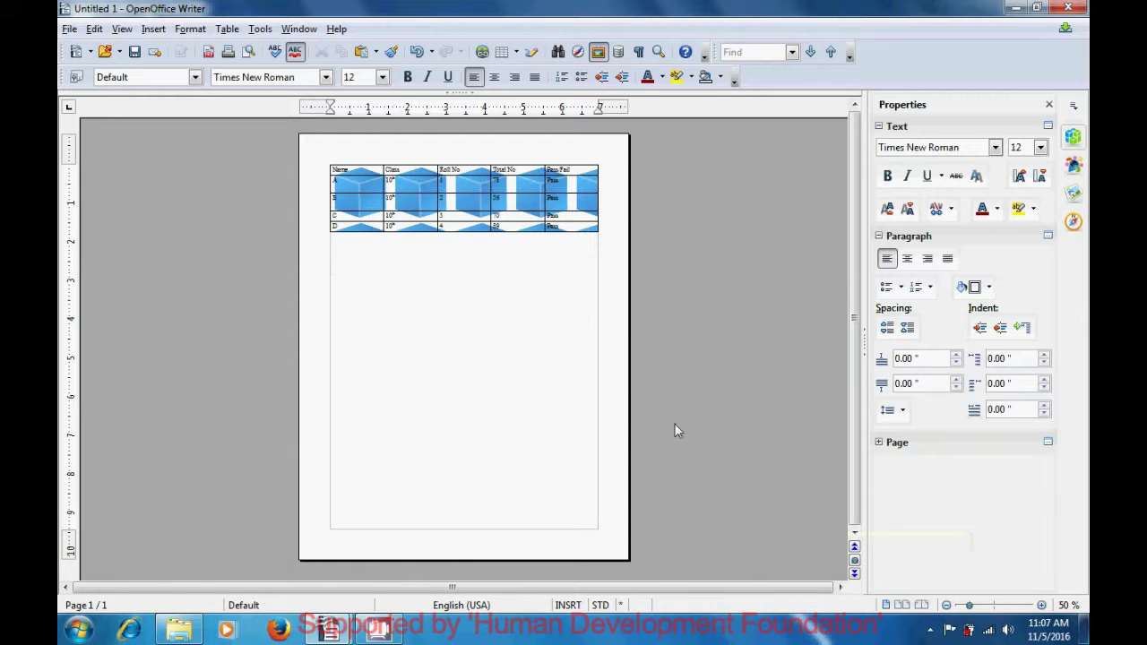
Reset the document zoom to the standard 100 % option
{"action": "left_click", "coordinate": [663, 51]}
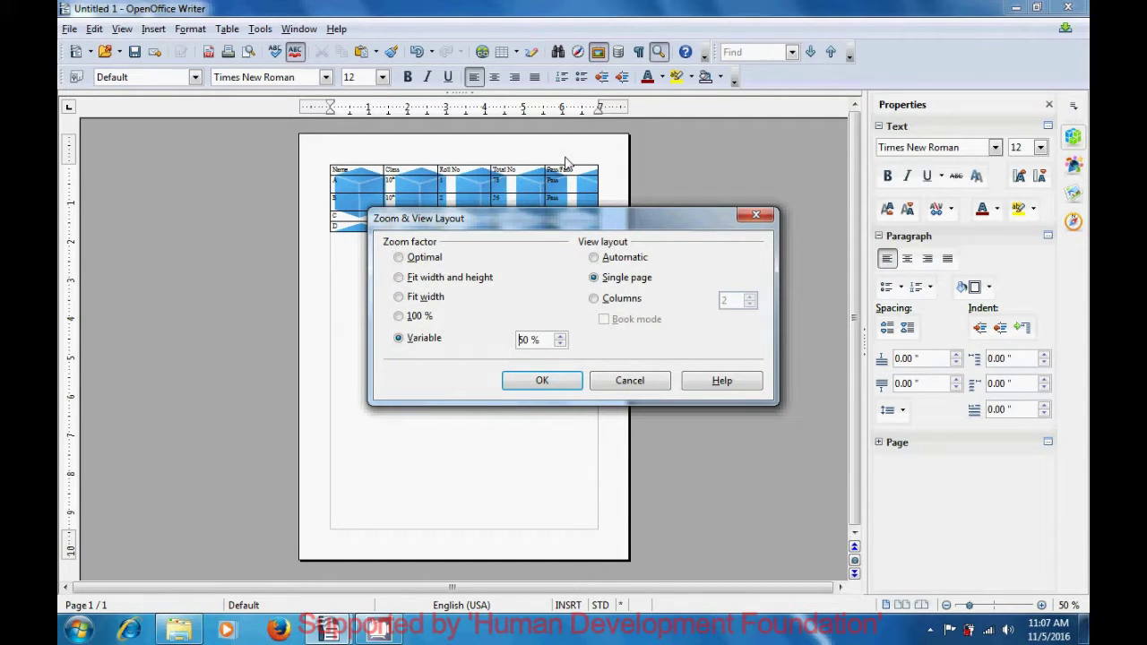
{"action": "left_click", "coordinate": [398, 316]}
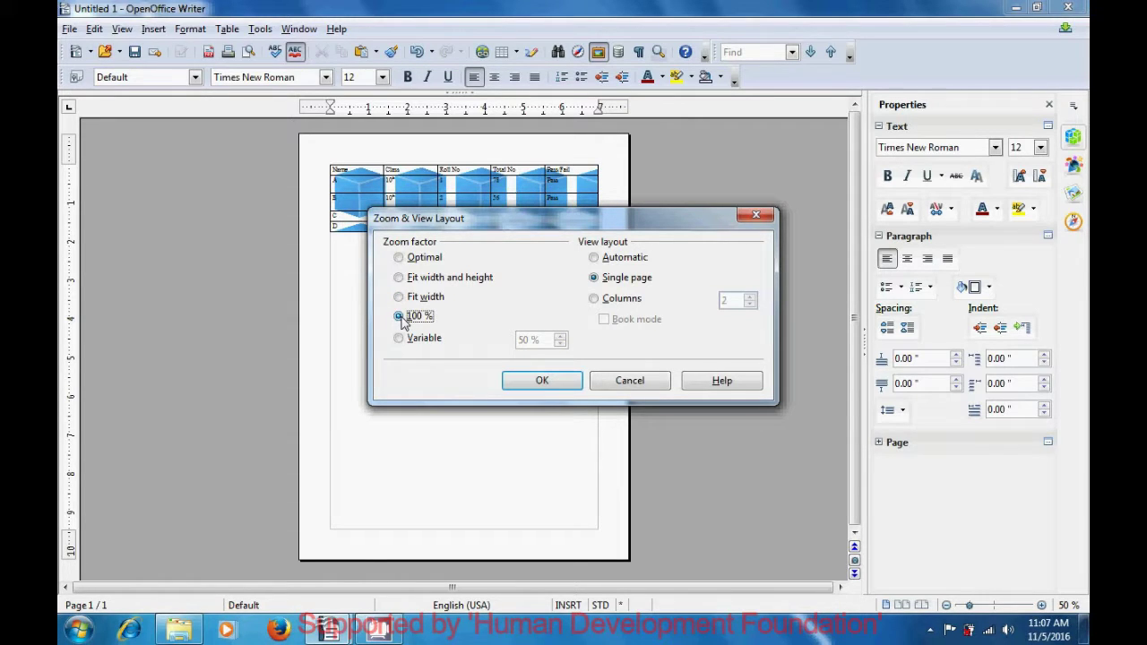
{"action": "left_click", "coordinate": [530, 389]}
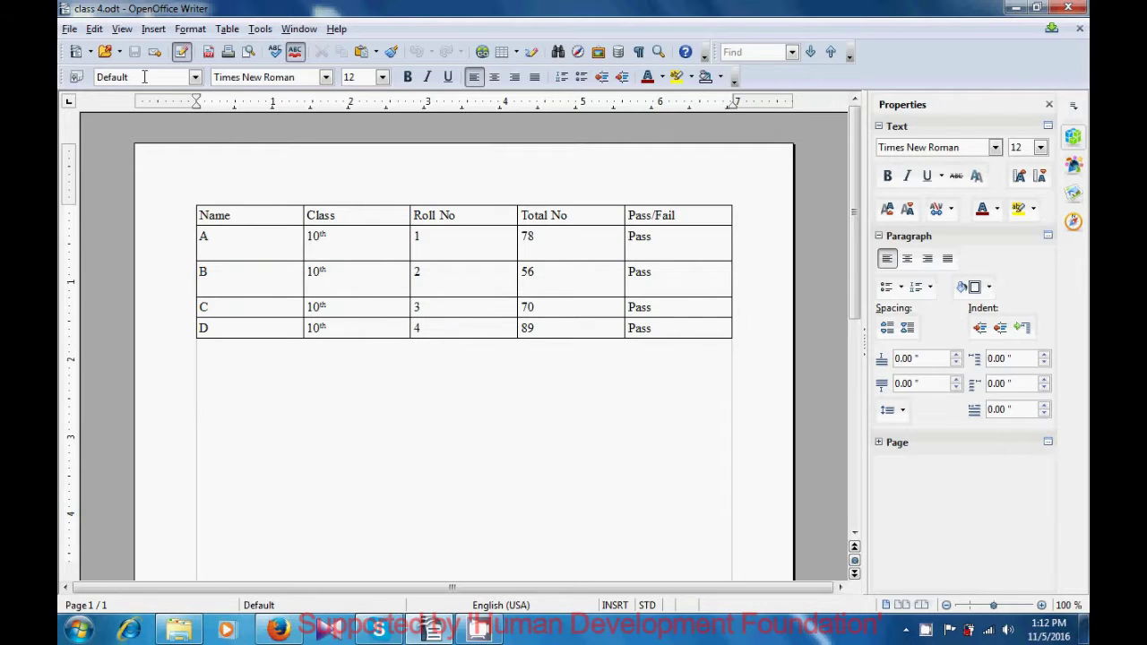
Choose File > Send > E-mail as PDF for class 4.odt
{"action": "left_click", "coordinate": [70, 29]}
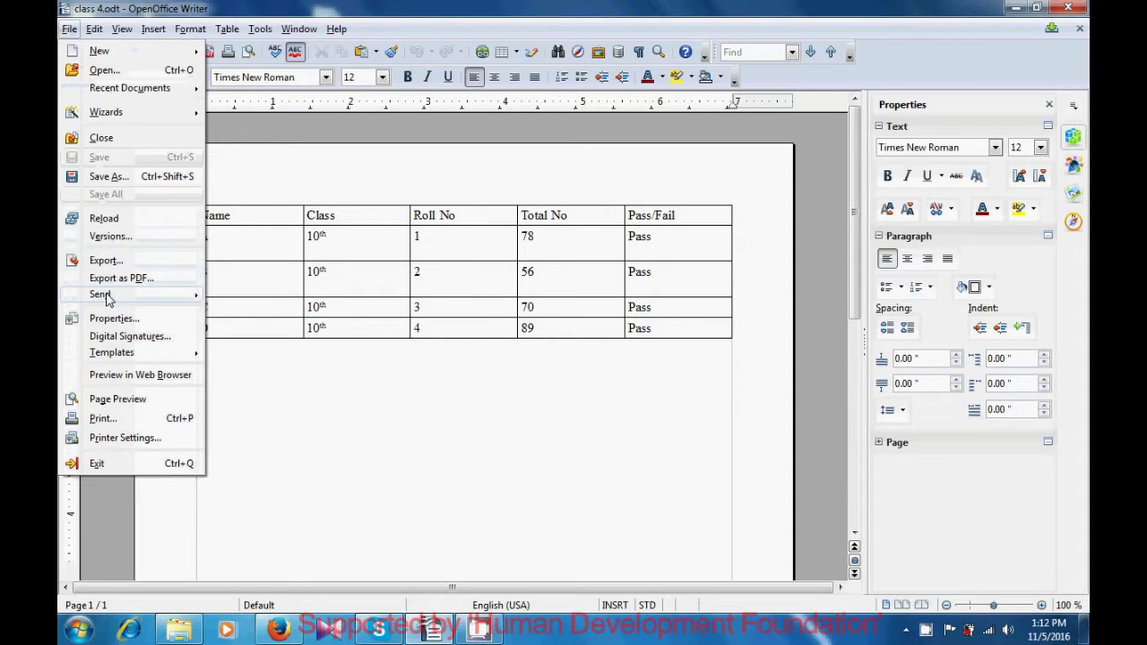
{"action": "mouse_move", "coordinate": [107, 300]}
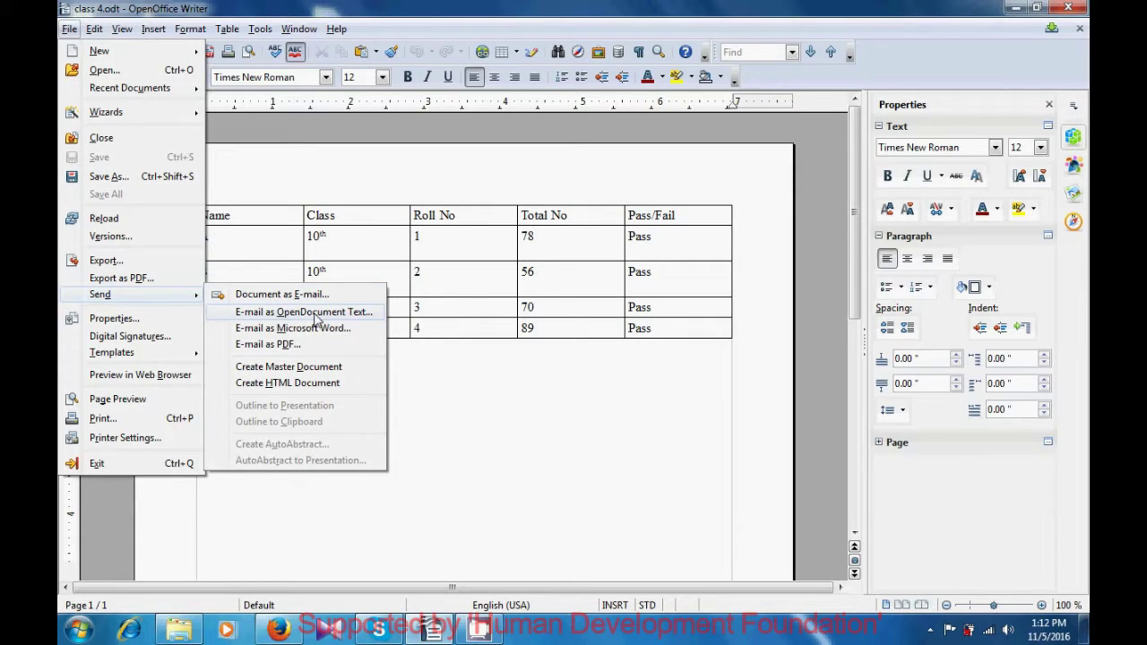
{"action": "left_click", "coordinate": [269, 349]}
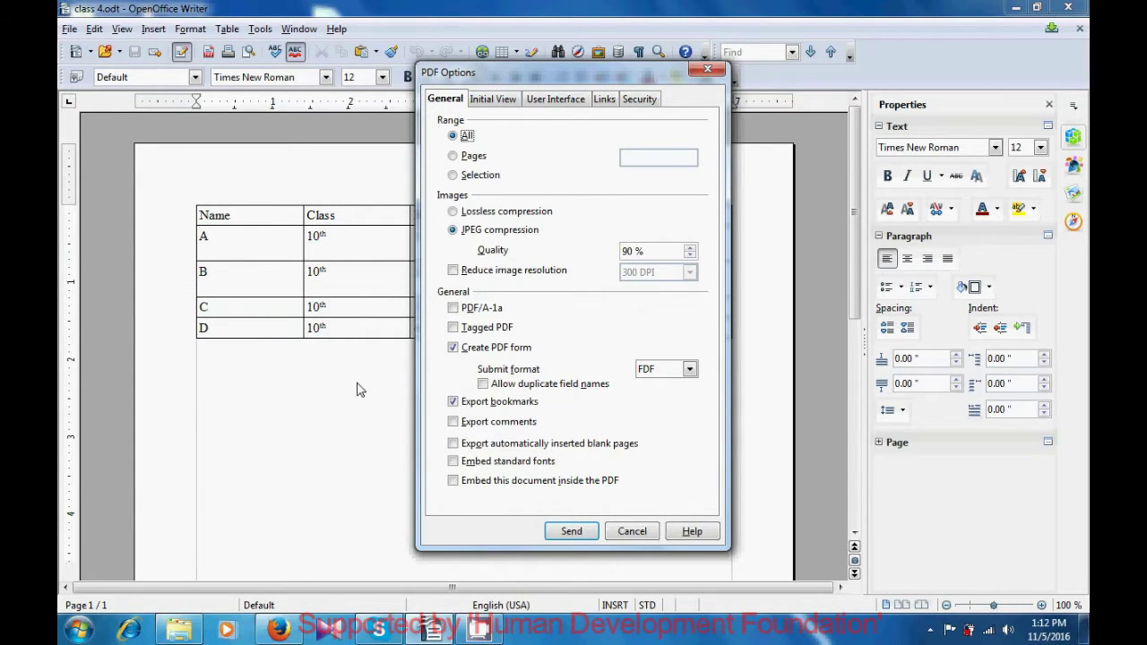
Accept the PDF options (all pages, 90 % JPEG) to create class 4.pdf in a new message
{"action": "left_click", "coordinate": [577, 533]}
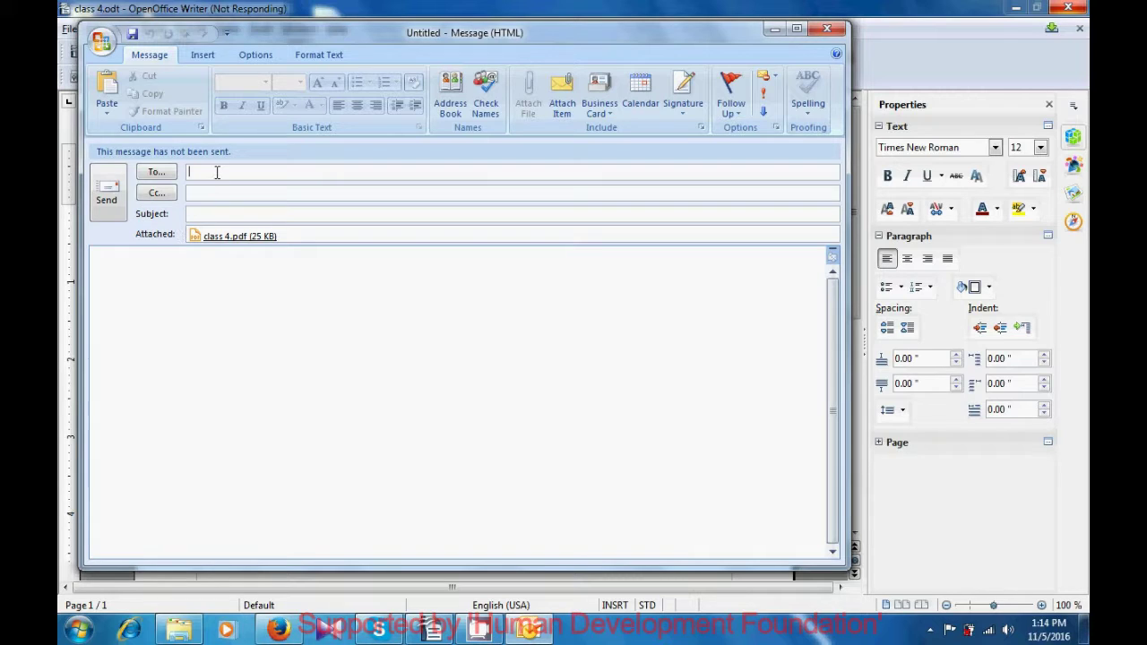
Enter the recipient's e-mail address and send the message with class 4.pdf attached
{"action": "type", "text": "h"}
{"action": "key", "text": "BackSpace"}
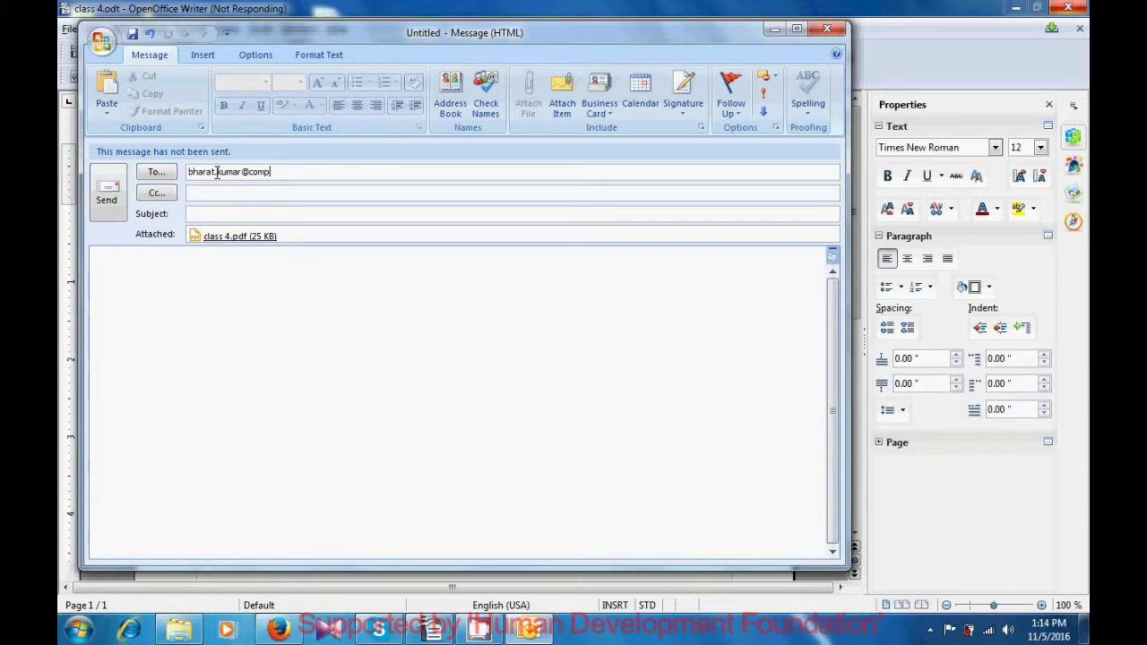
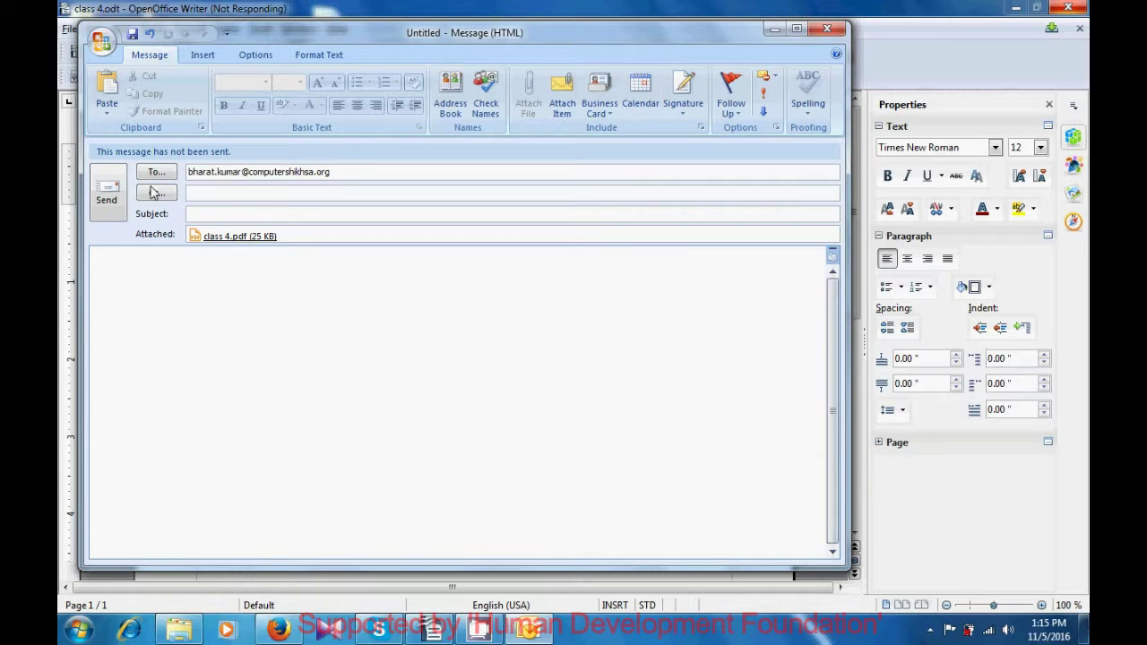
{"action": "left_click", "coordinate": [105, 199]}
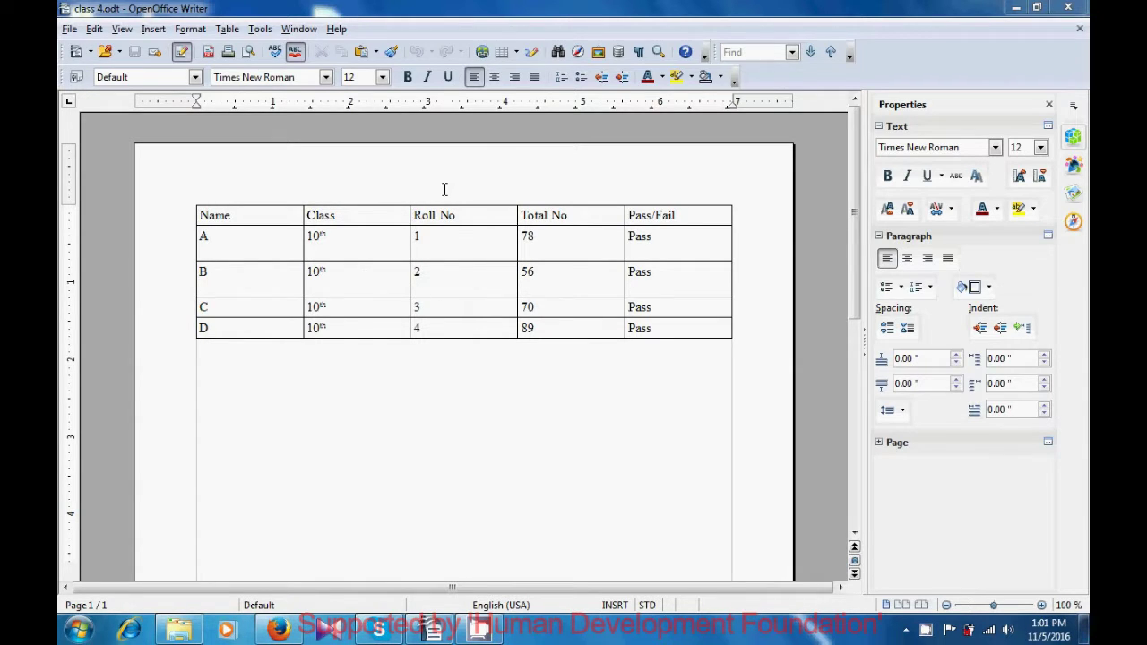
{"action": "left_click", "coordinate": [70, 29]}
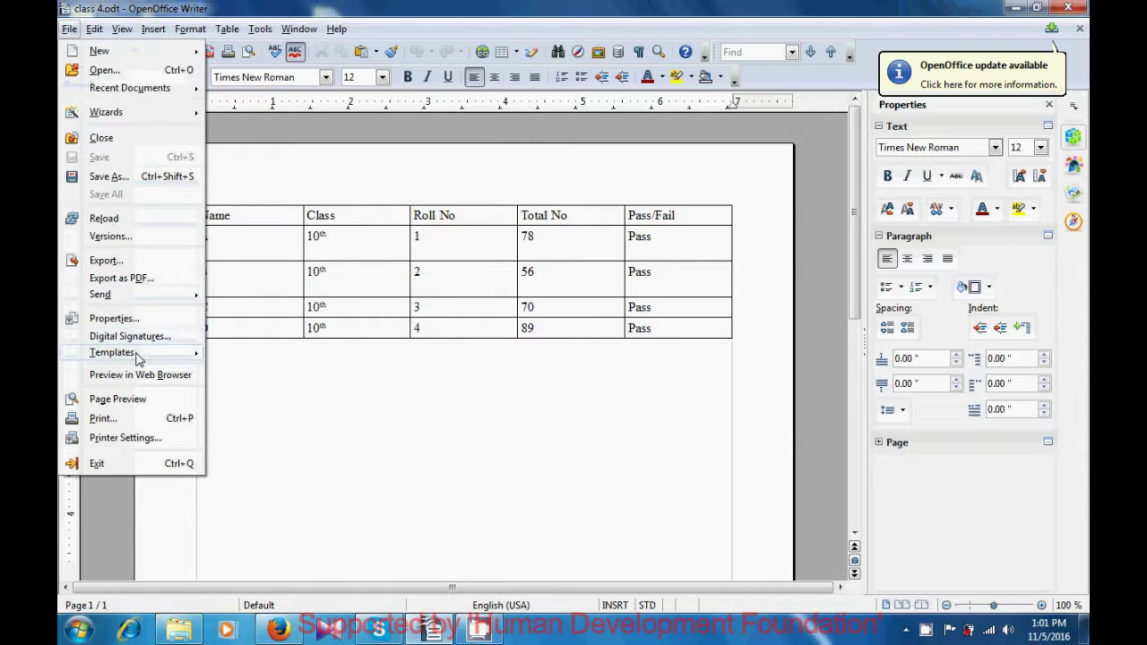
{"action": "mouse_move", "coordinate": [139, 358]}
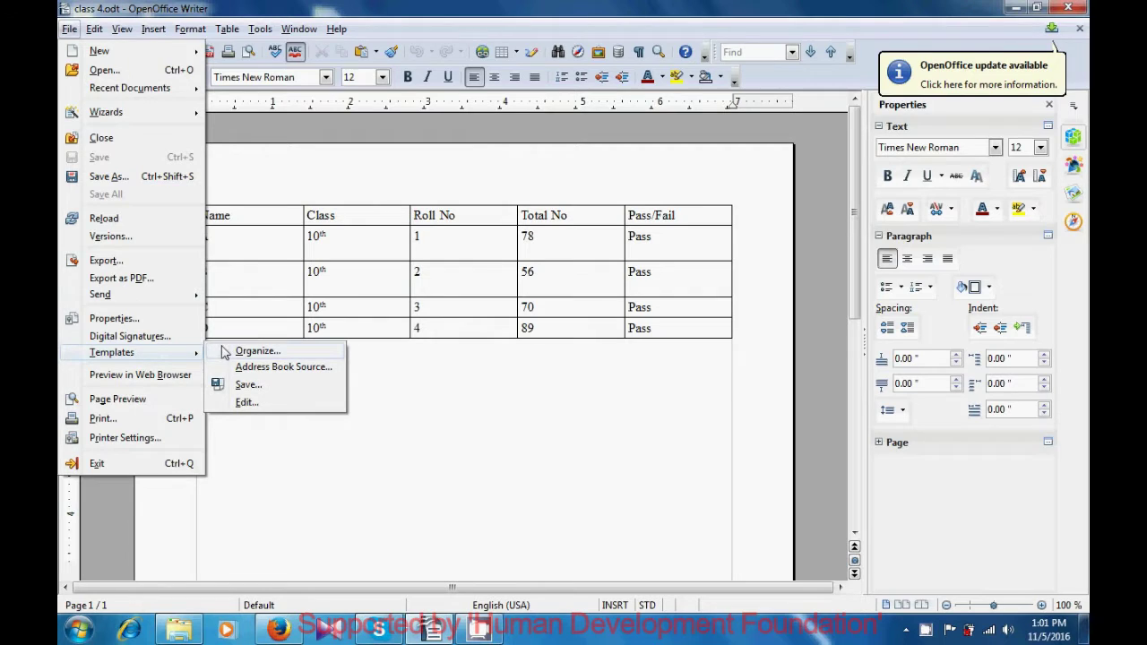
{"action": "left_click", "coordinate": [246, 384]}
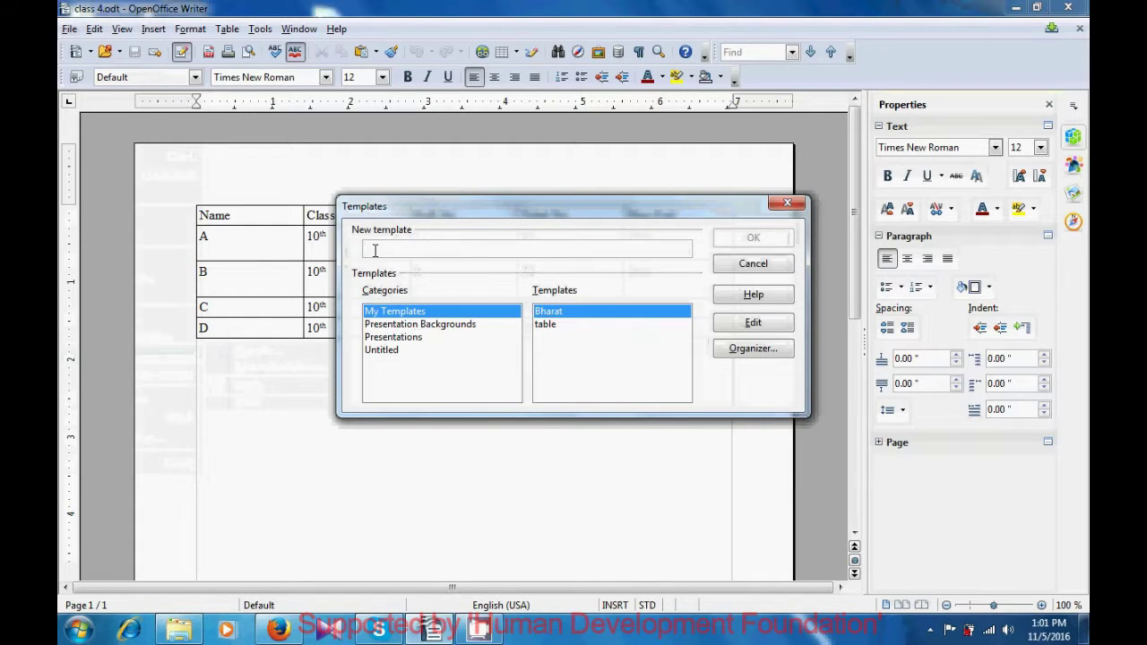
{"action": "type", "text": "computer Shiksha"}
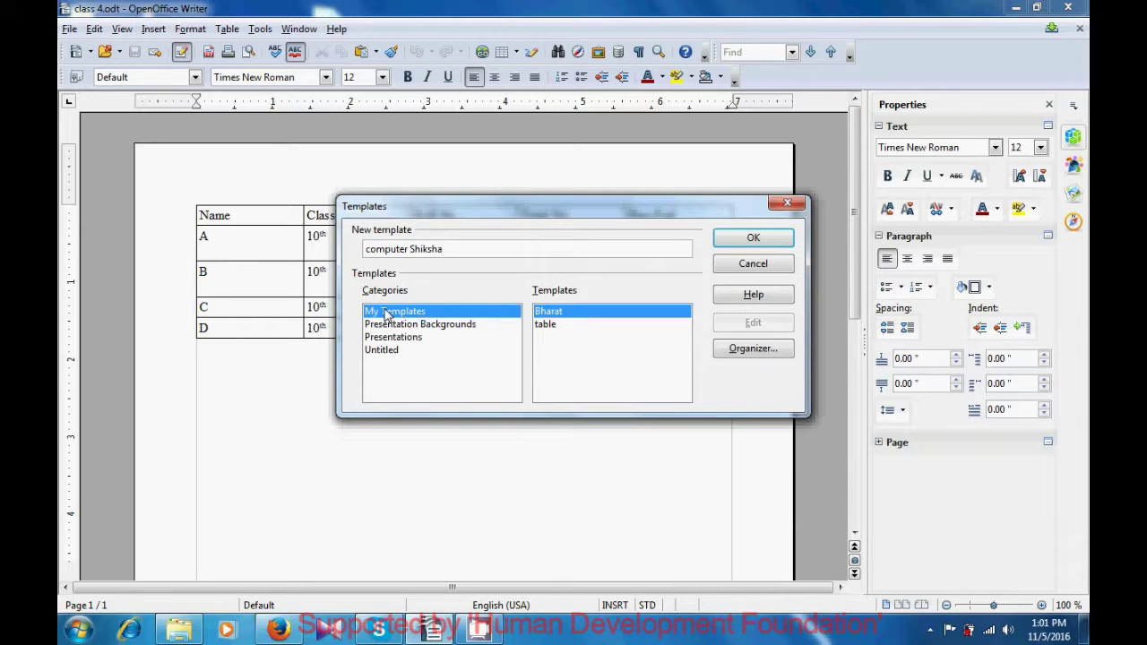
{"action": "left_click", "coordinate": [733, 239]}
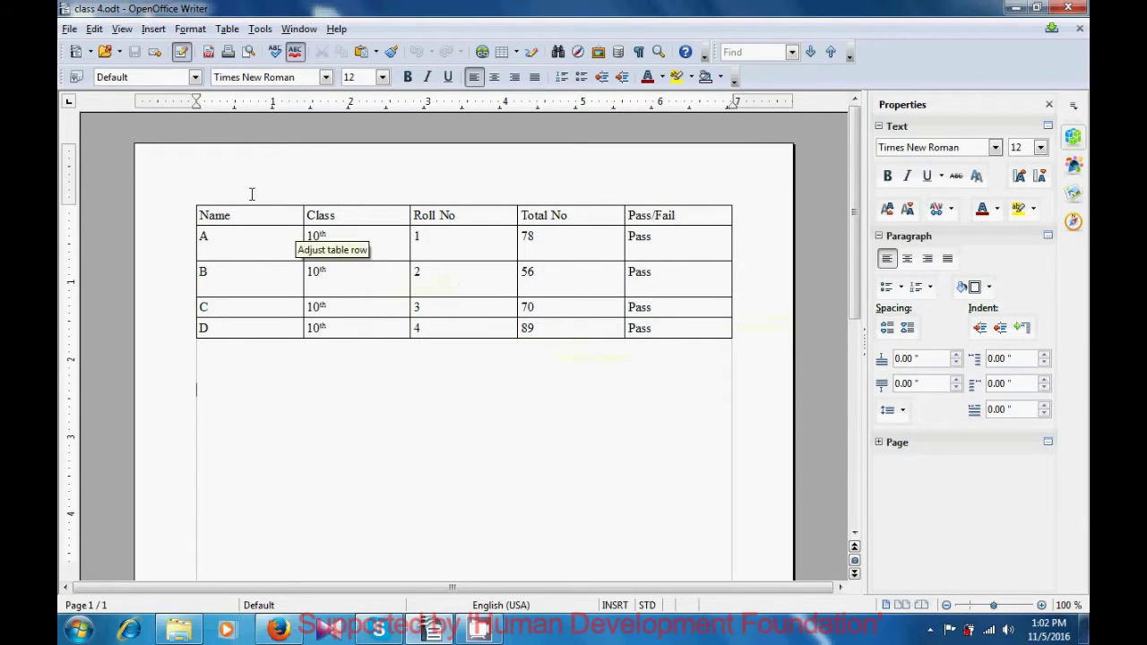
Open the File menu to reach the Templates options for class 4.odt
{"action": "left_click", "coordinate": [70, 30]}
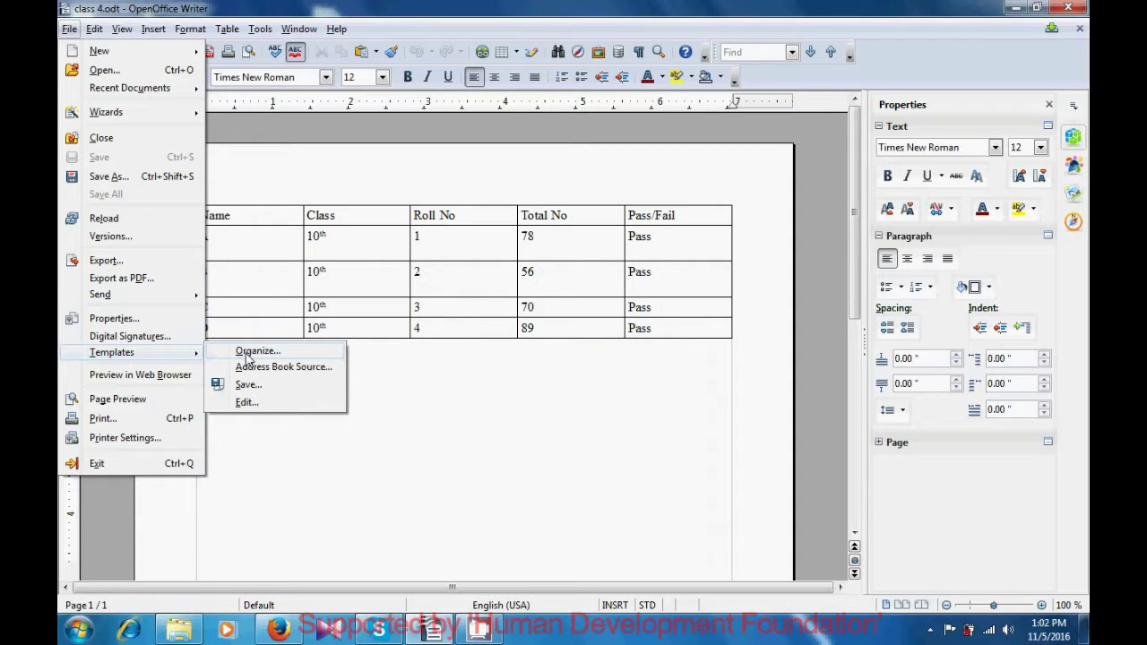
In Template Management, expand My Templates and bring up the computer Shiksha template's context menu
{"action": "left_click", "coordinate": [249, 358]}
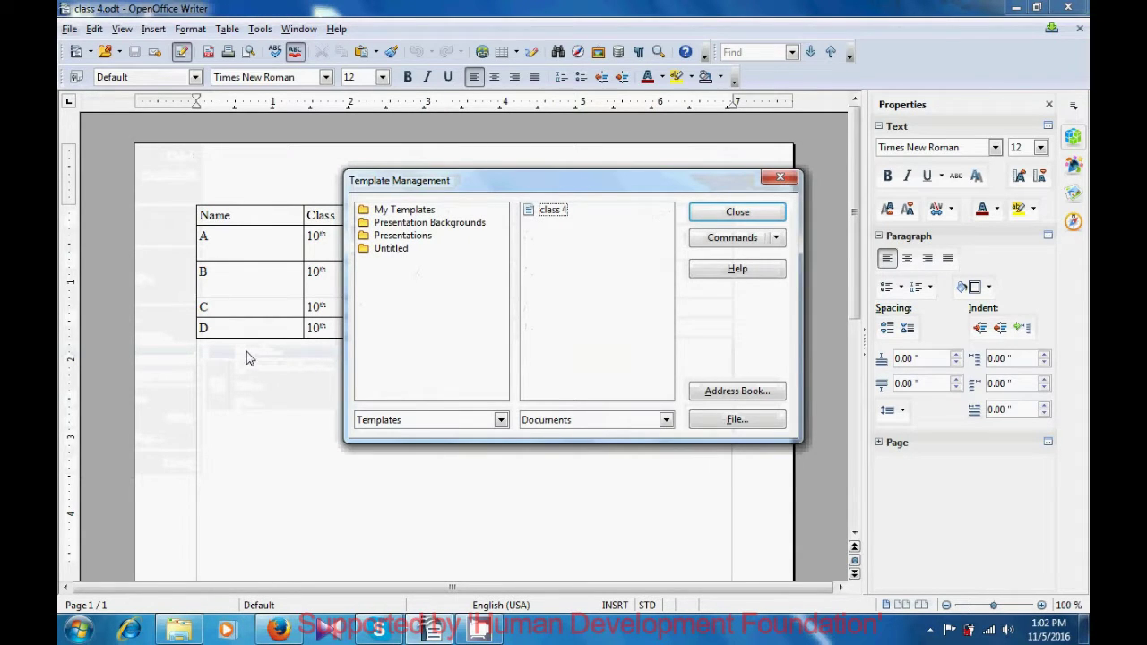
{"action": "double_click", "coordinate": [396, 209]}
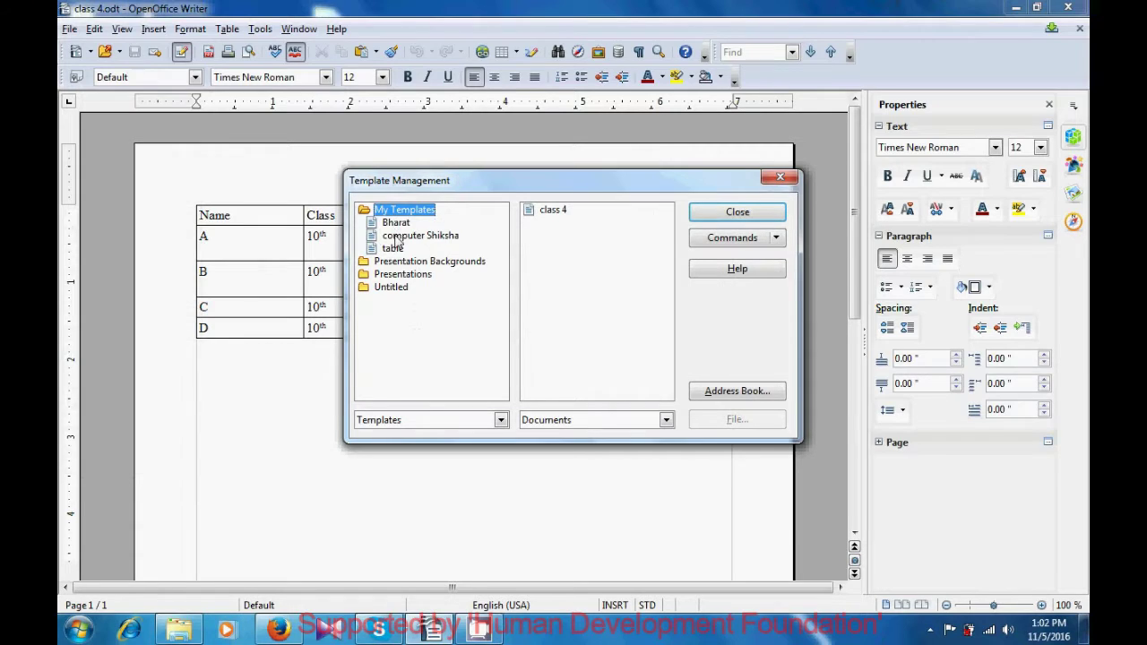
{"action": "left_click", "coordinate": [397, 236]}
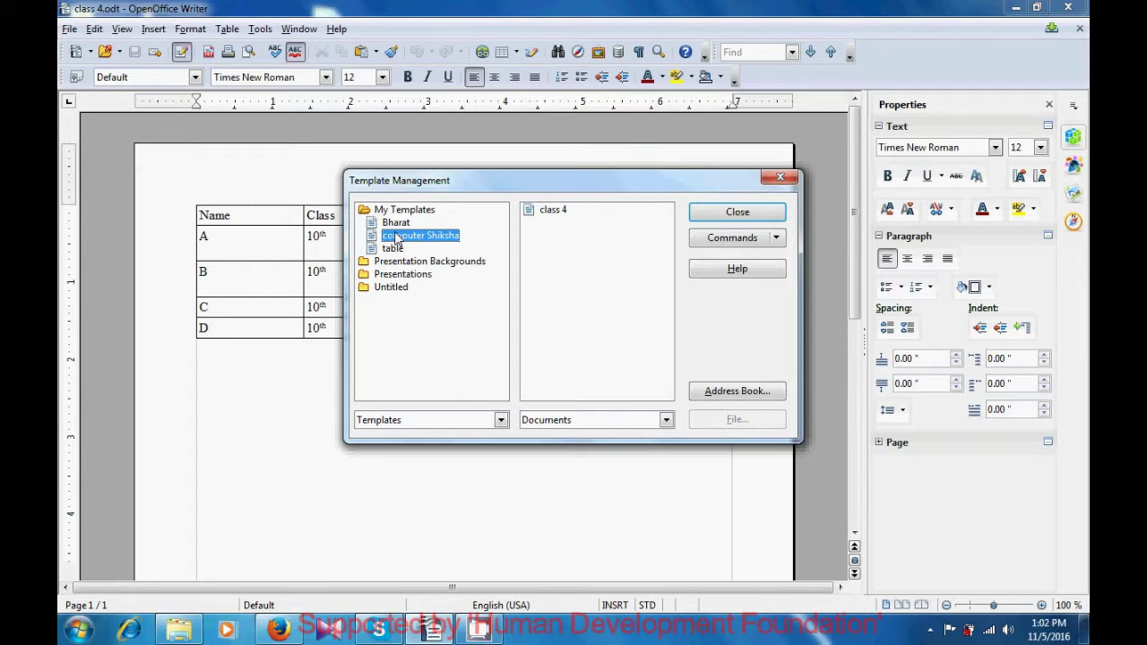
{"action": "right_click", "coordinate": [398, 239]}
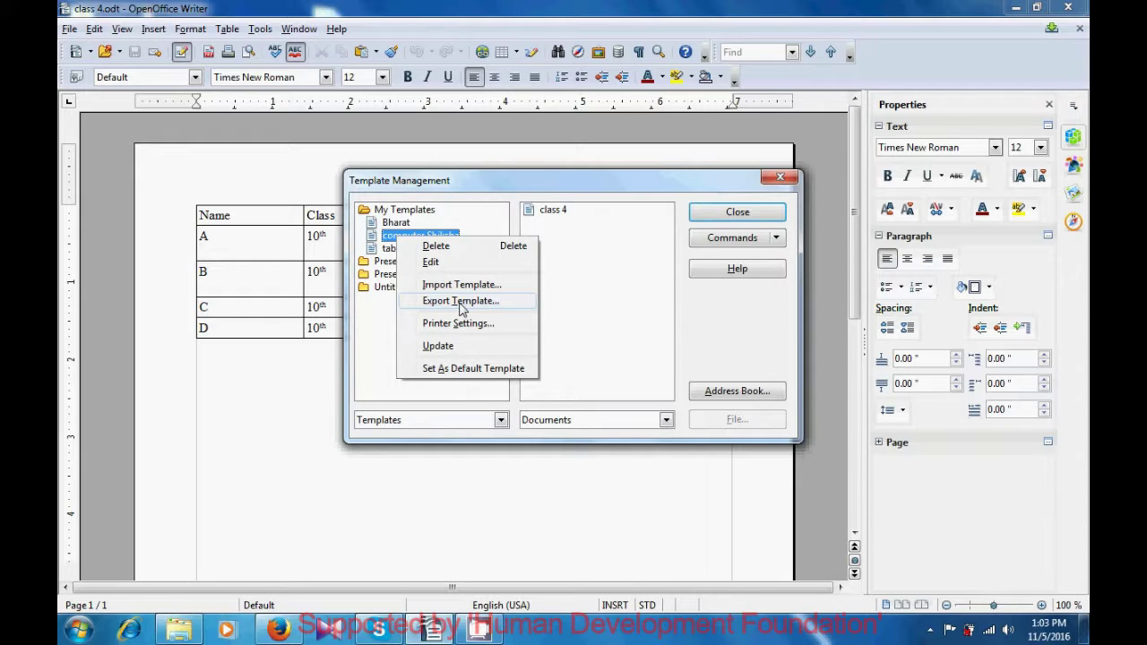
Export the computer Shiksha template to the Desktop as computer Shiksha1 and close Template Management
{"action": "left_click", "coordinate": [461, 305]}
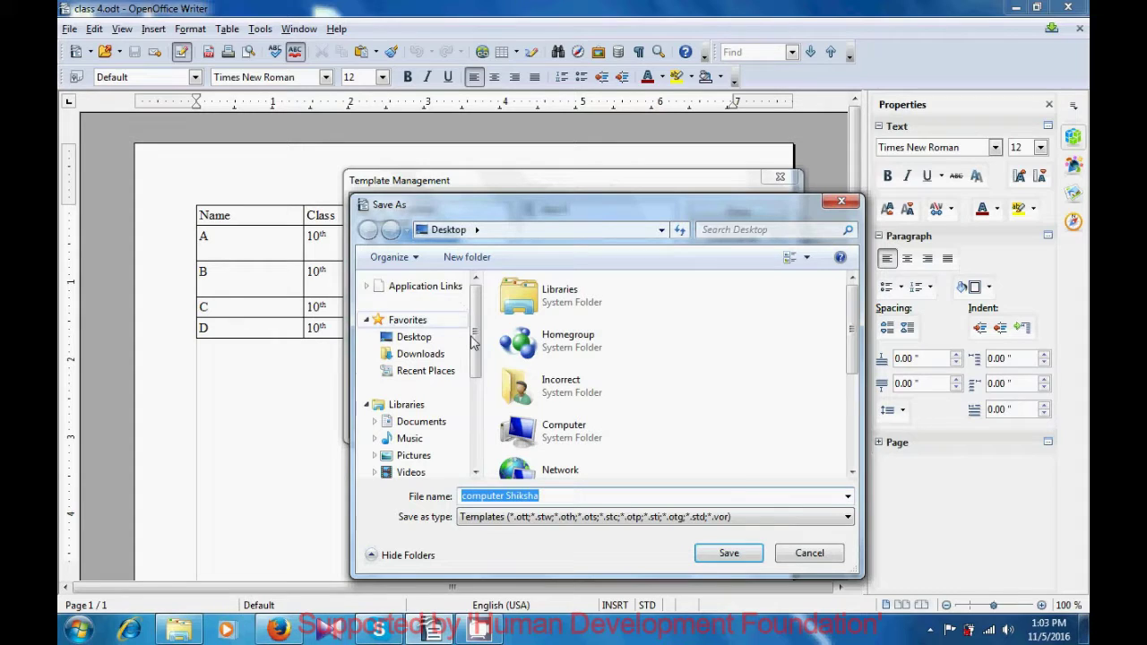
{"action": "left_click", "coordinate": [590, 495]}
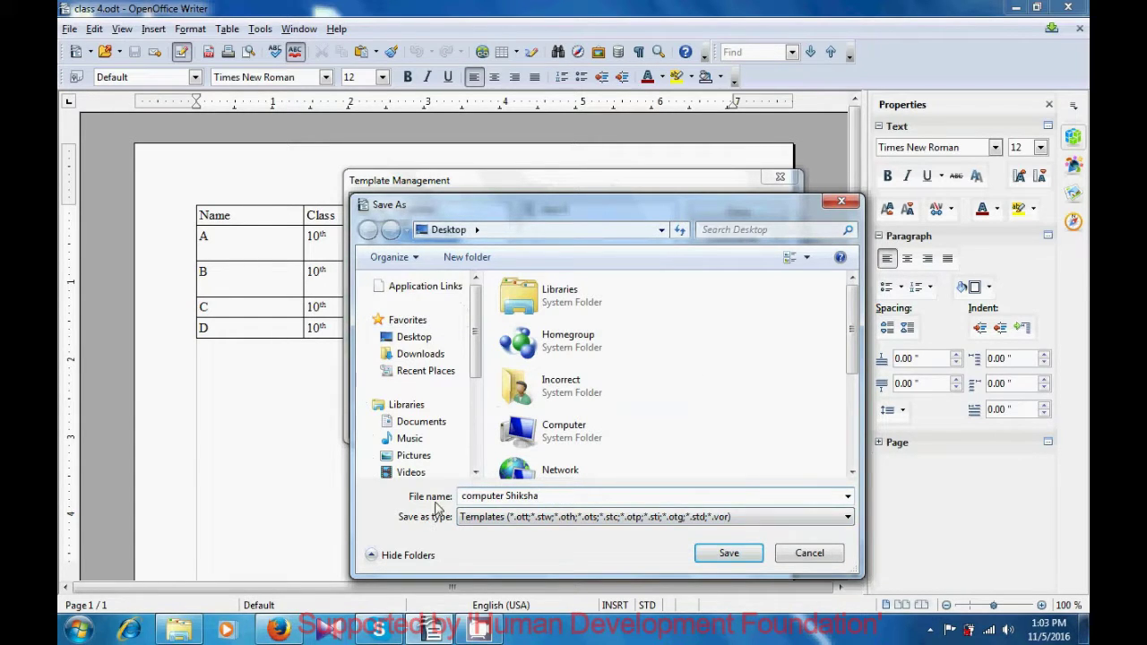
{"action": "type", "text": "1"}
{"action": "left_click", "coordinate": [729, 554]}
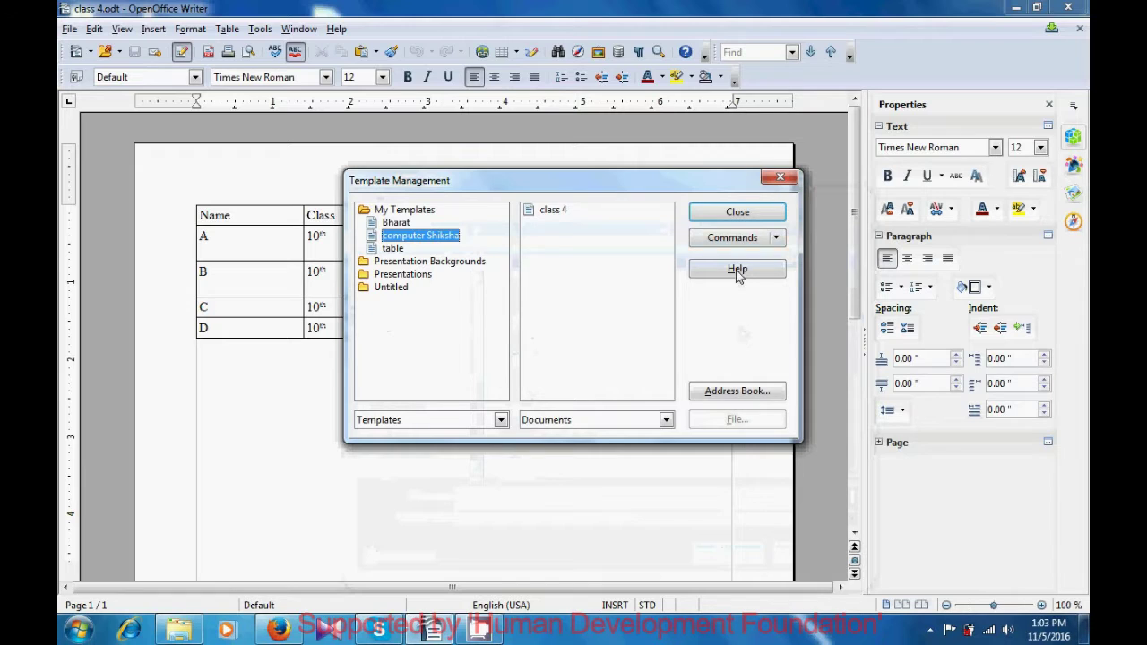
{"action": "left_click", "coordinate": [727, 213]}
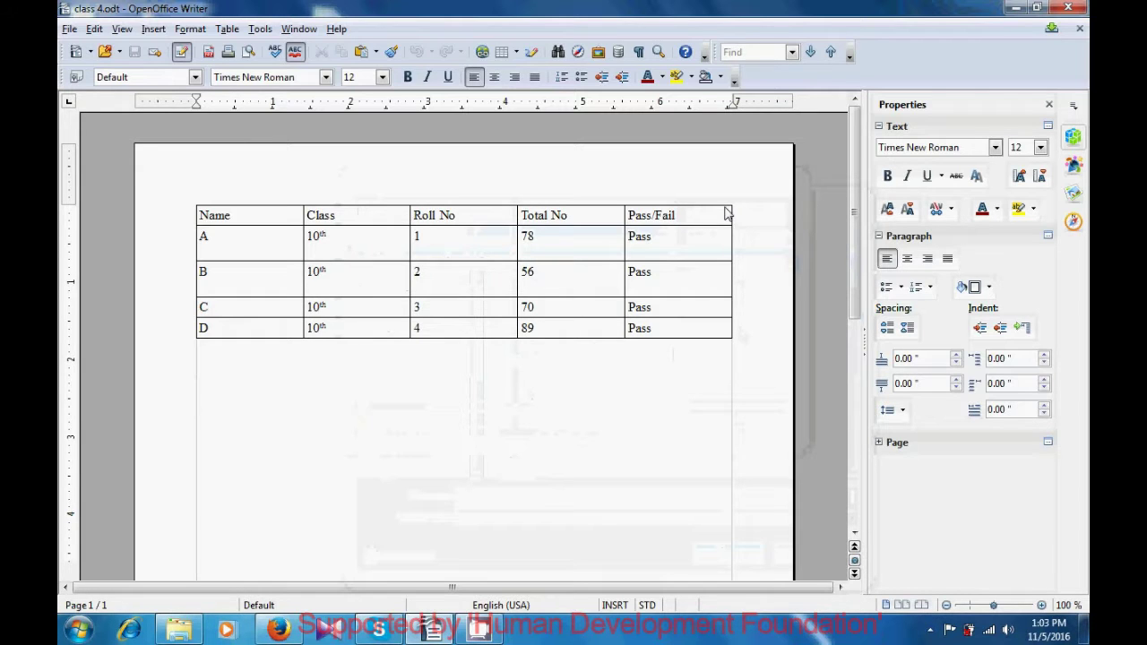
Close Writer and the folder window, then start a new document from the computer Shiksha1 template
{"action": "left_click", "coordinate": [1068, 8]}
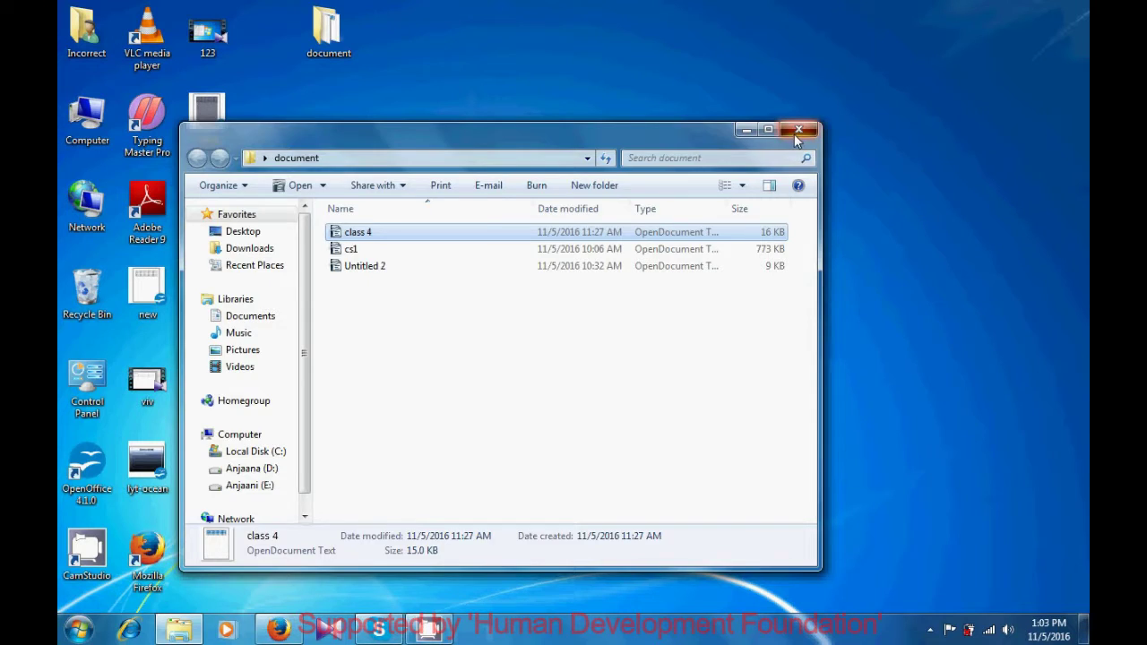
{"action": "left_click", "coordinate": [796, 133]}
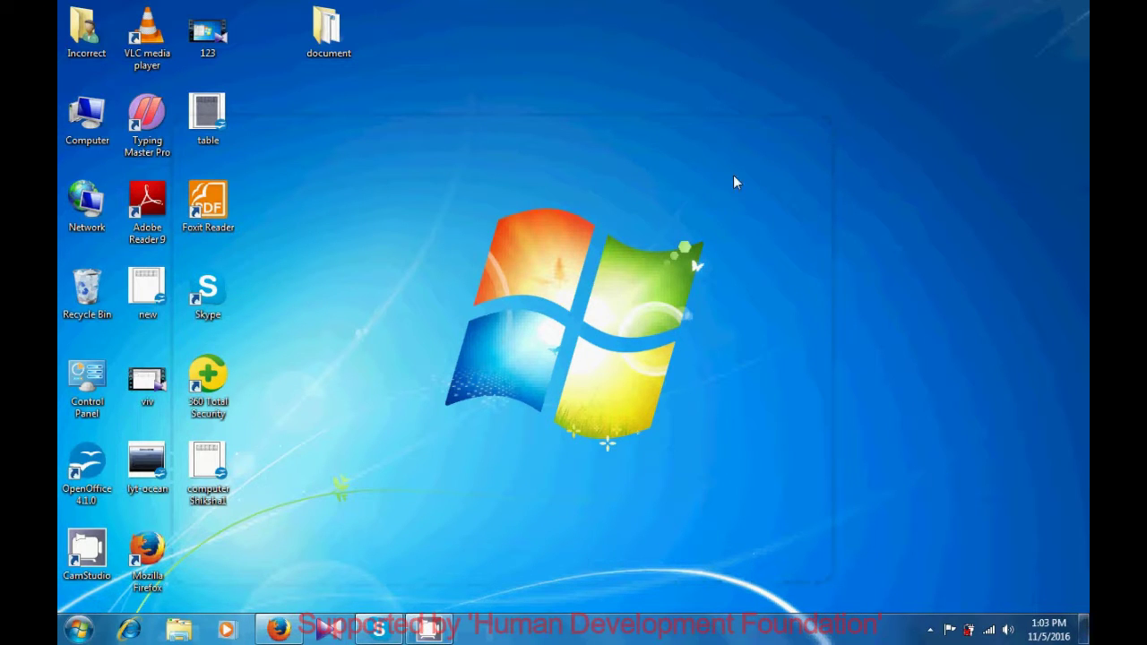
{"action": "left_click_drag", "start_coordinate": [210, 489], "coordinate": [372, 549]}
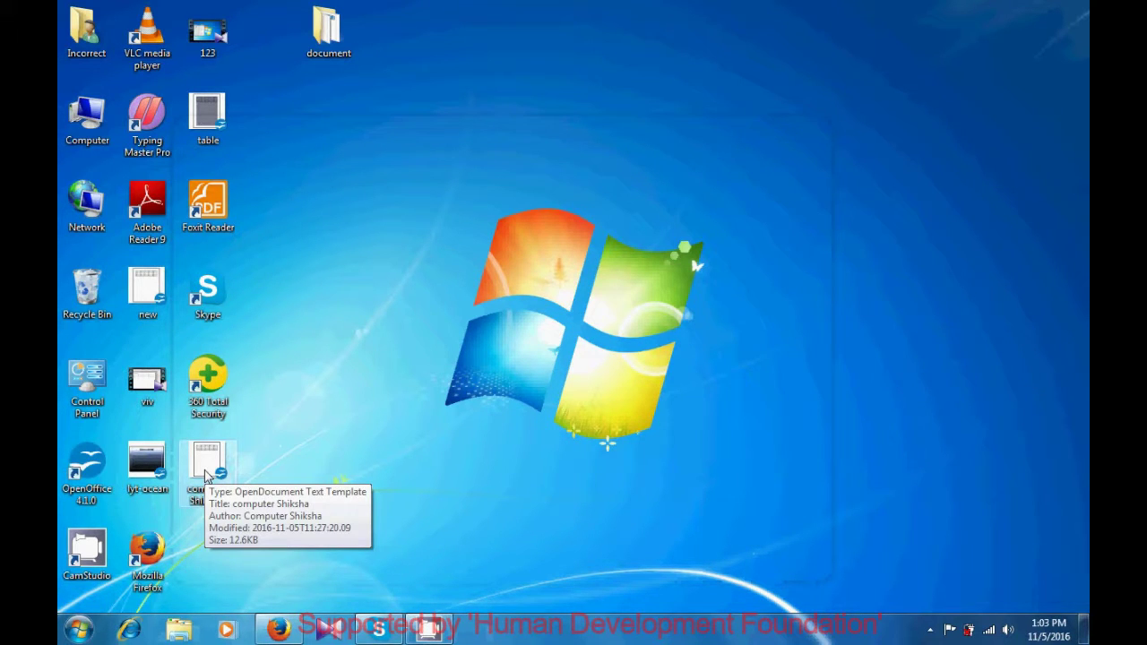
{"action": "double_click", "coordinate": [206, 466]}
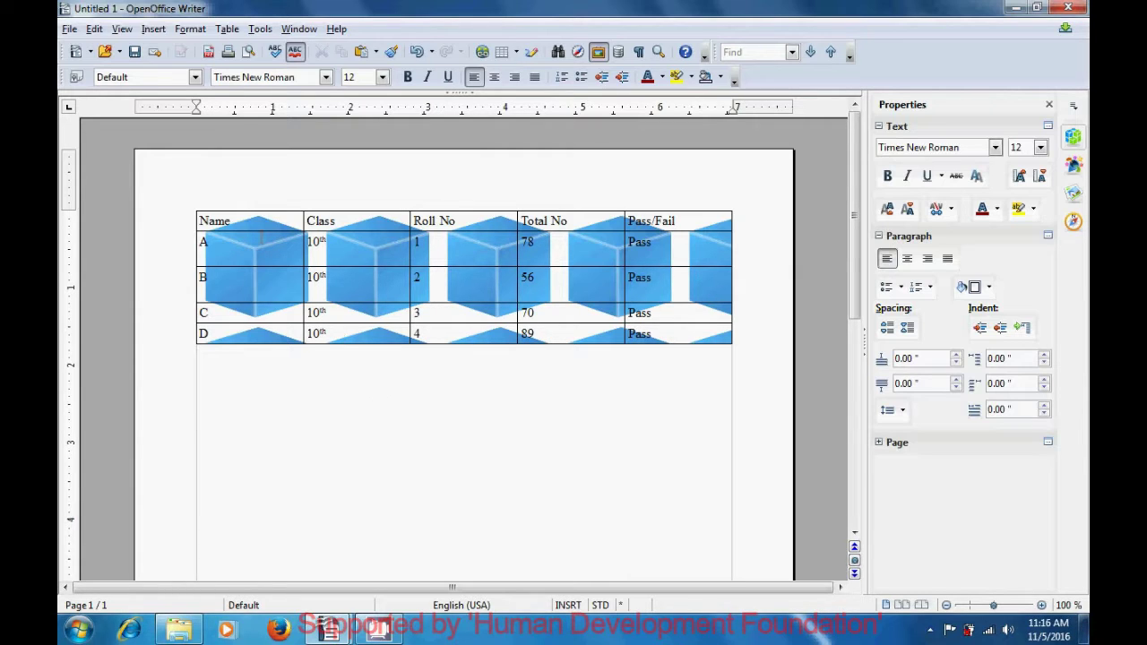
Run Preview in Web Browser from the File menu for the new Untitled 1 document
{"action": "left_click", "coordinate": [71, 29]}
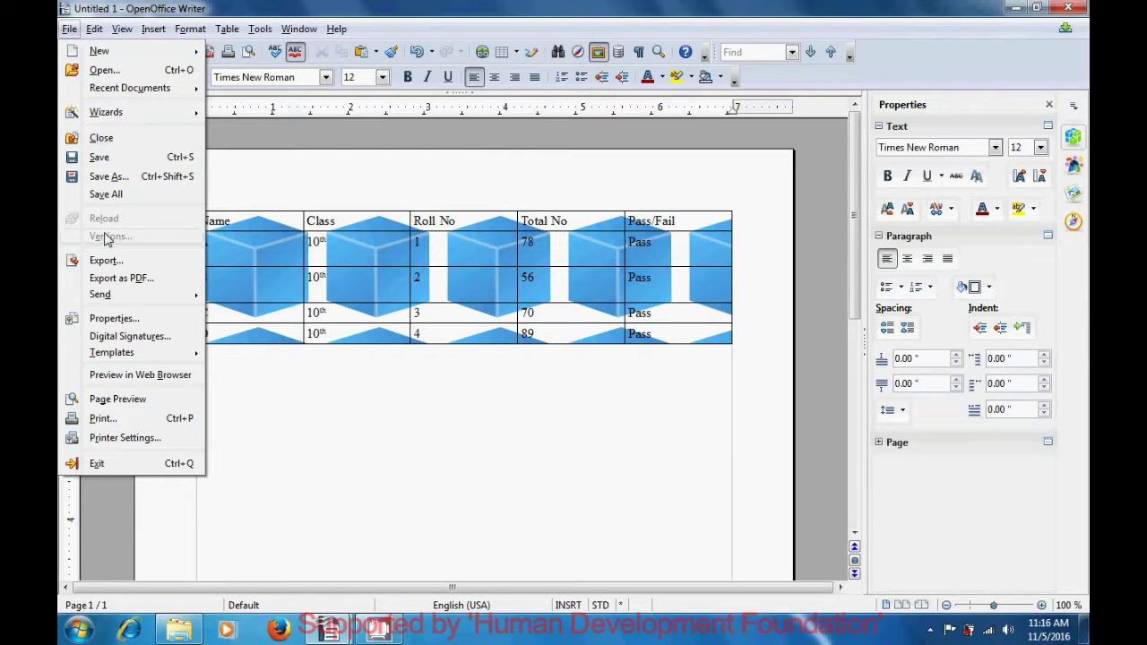
{"action": "left_click", "coordinate": [114, 378]}
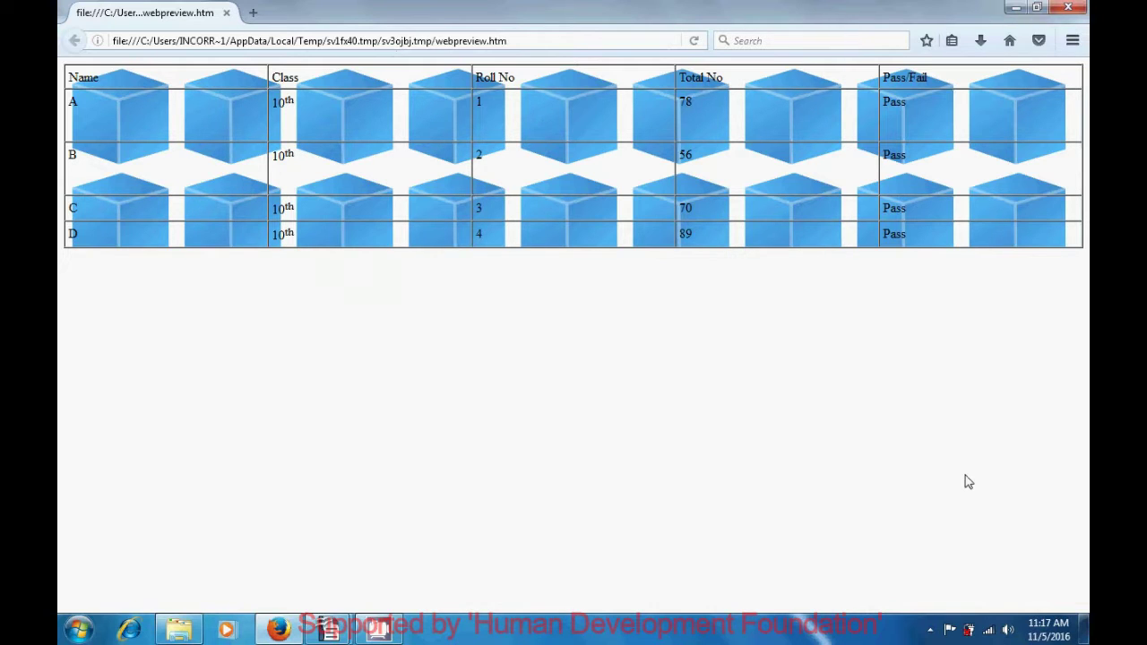
Close the Firefox window showing the webpreview.htm marks table
{"action": "left_click", "coordinate": [1069, 8]}
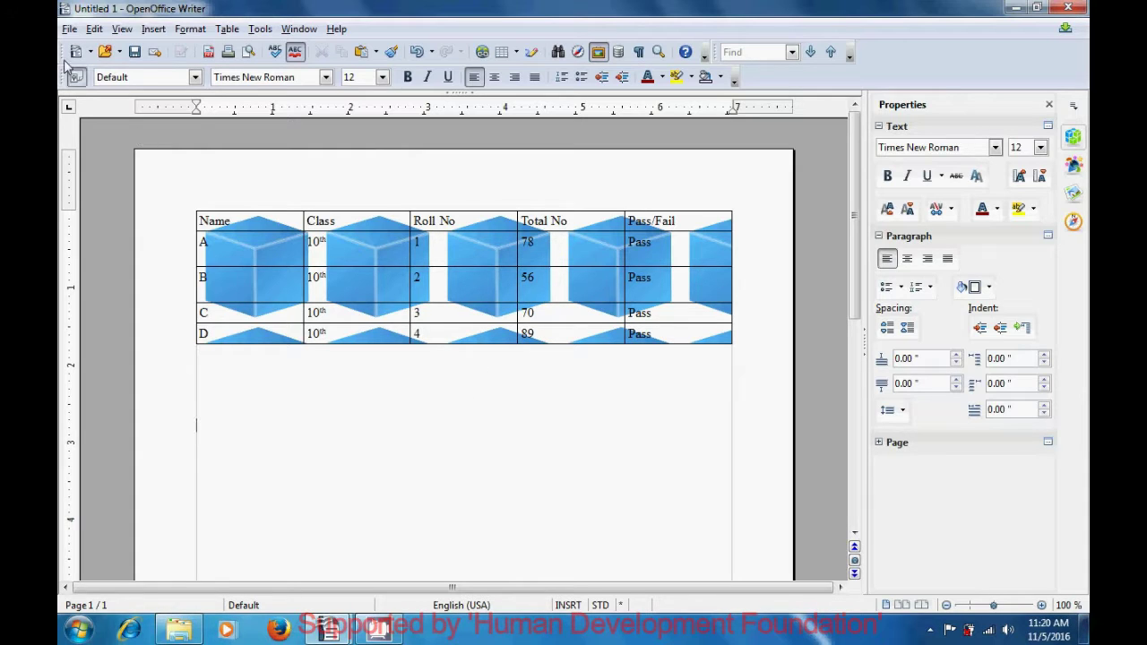
Open Printer Settings, keep the HP Officejet 4300 Series selected, and open its Properties
{"action": "left_click", "coordinate": [69, 30]}
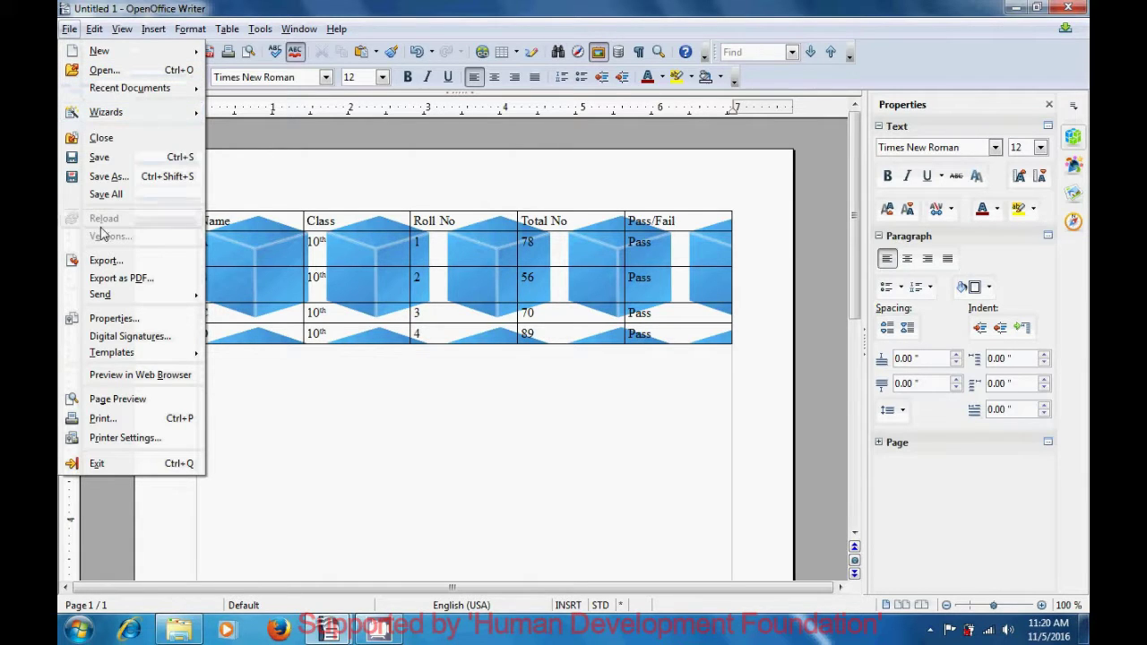
{"action": "left_click", "coordinate": [112, 439]}
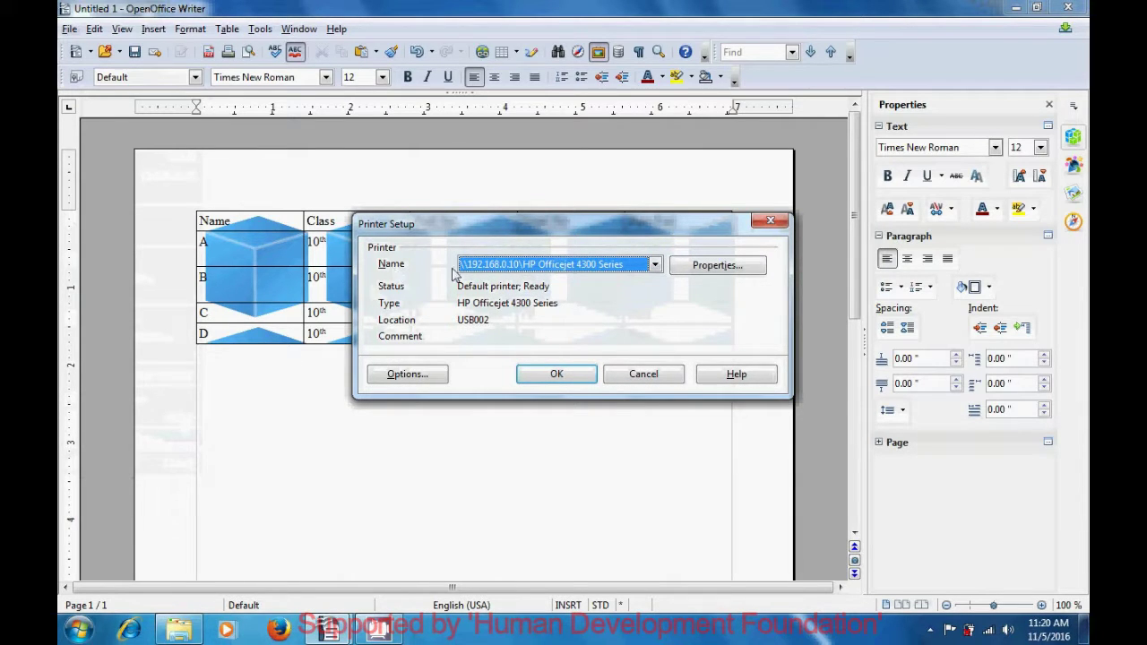
{"action": "left_click", "coordinate": [655, 264]}
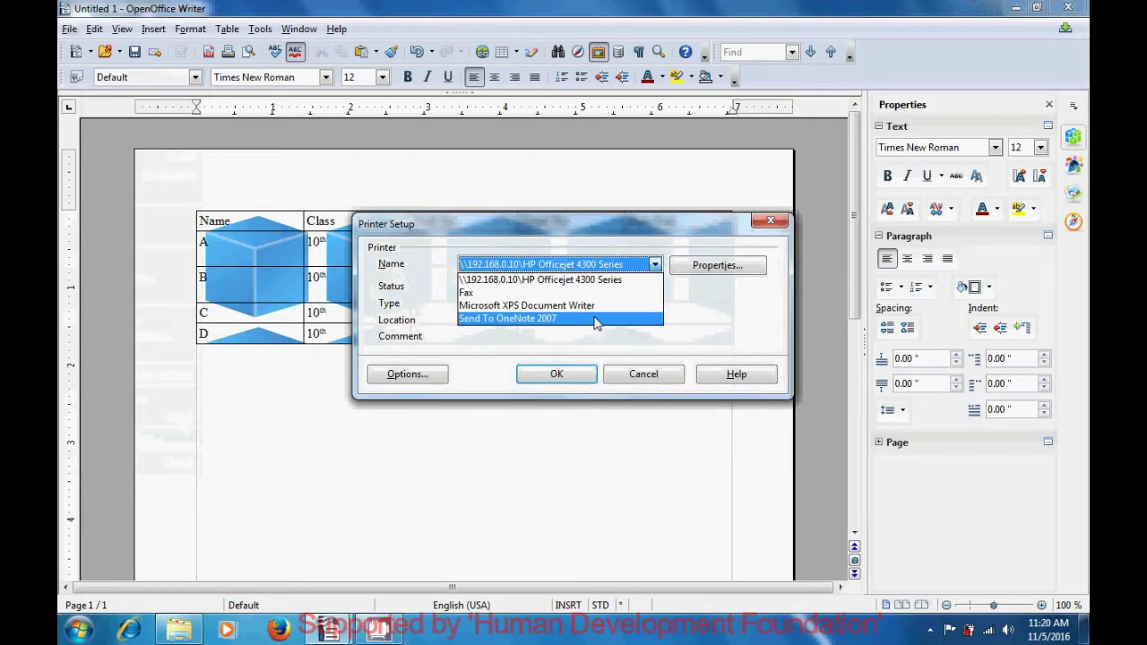
{"action": "left_click", "coordinate": [708, 315]}
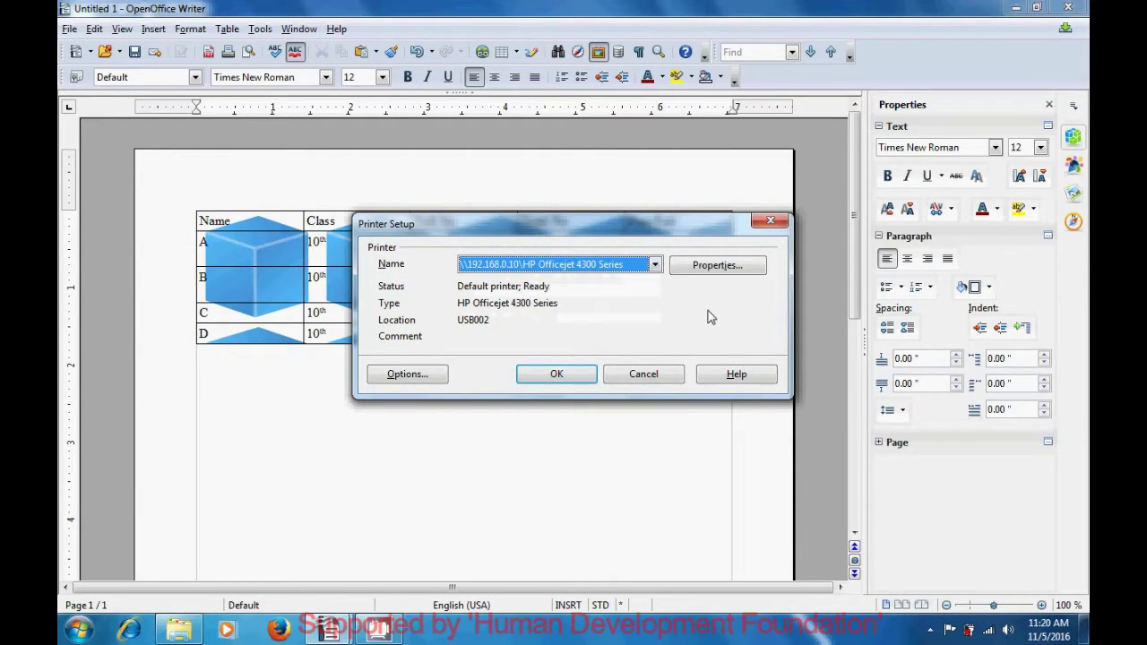
{"action": "left_click", "coordinate": [710, 273]}
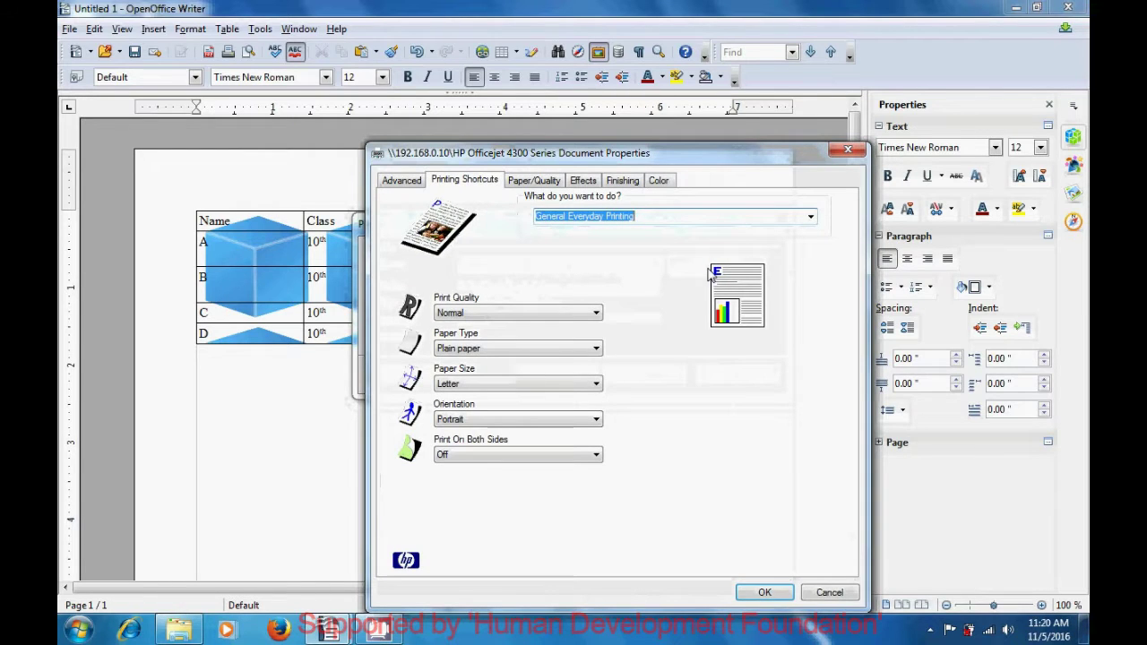
Glance at the Advanced settings, then confirm Normal print quality and Plain paper type
{"action": "left_click", "coordinate": [401, 181]}
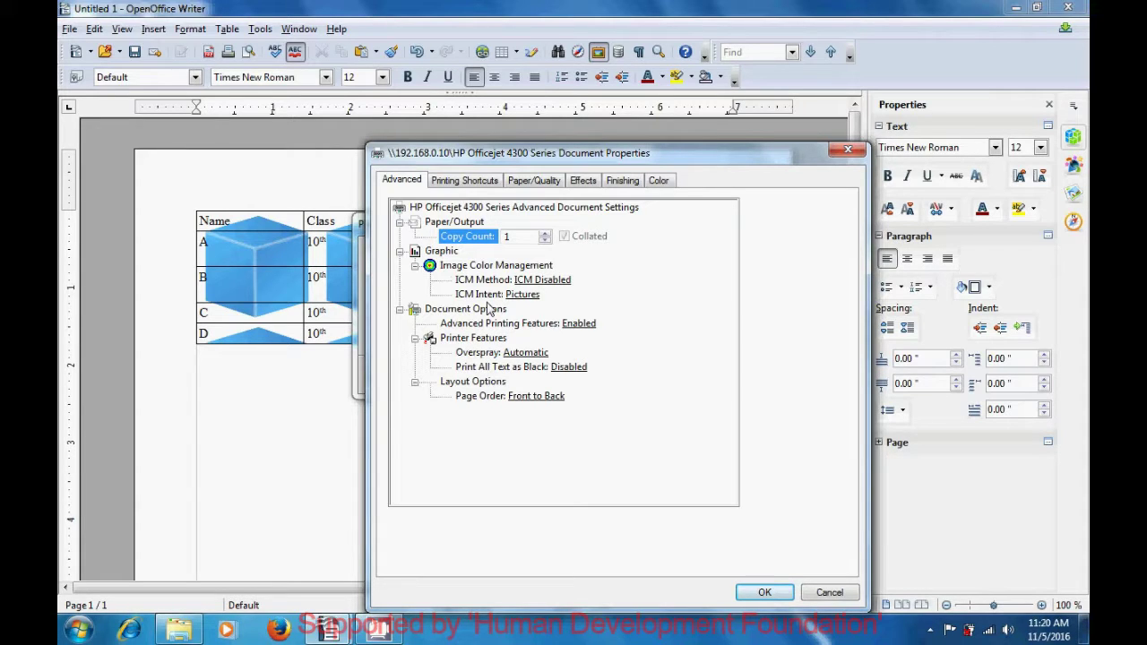
{"action": "left_click", "coordinate": [468, 182]}
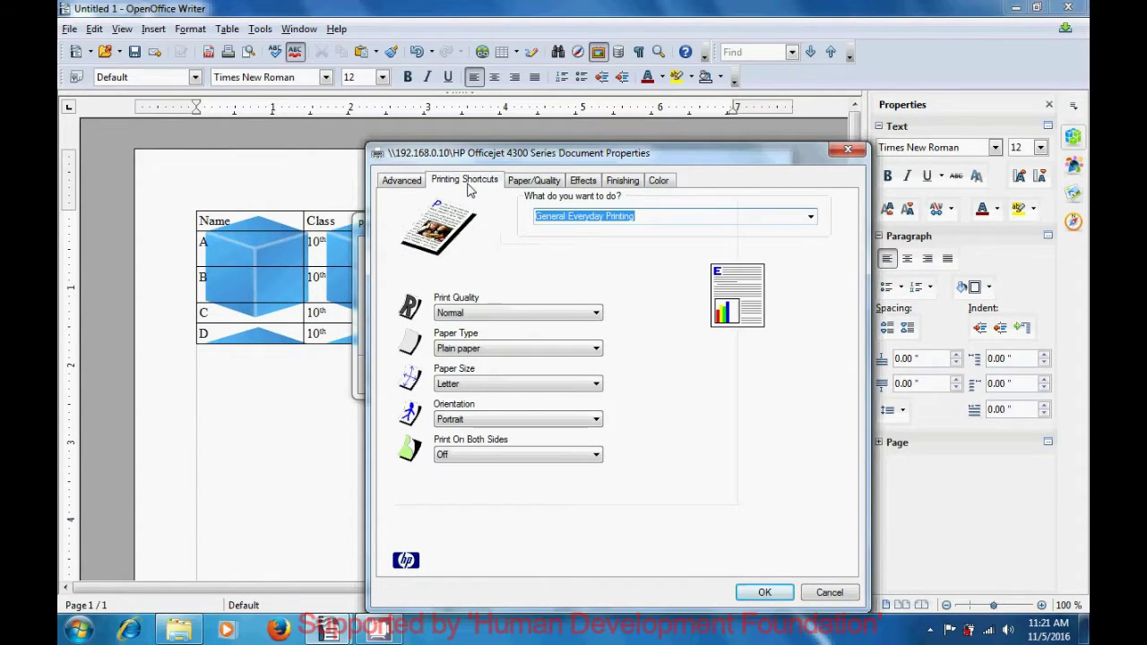
{"action": "left_click", "coordinate": [574, 316]}
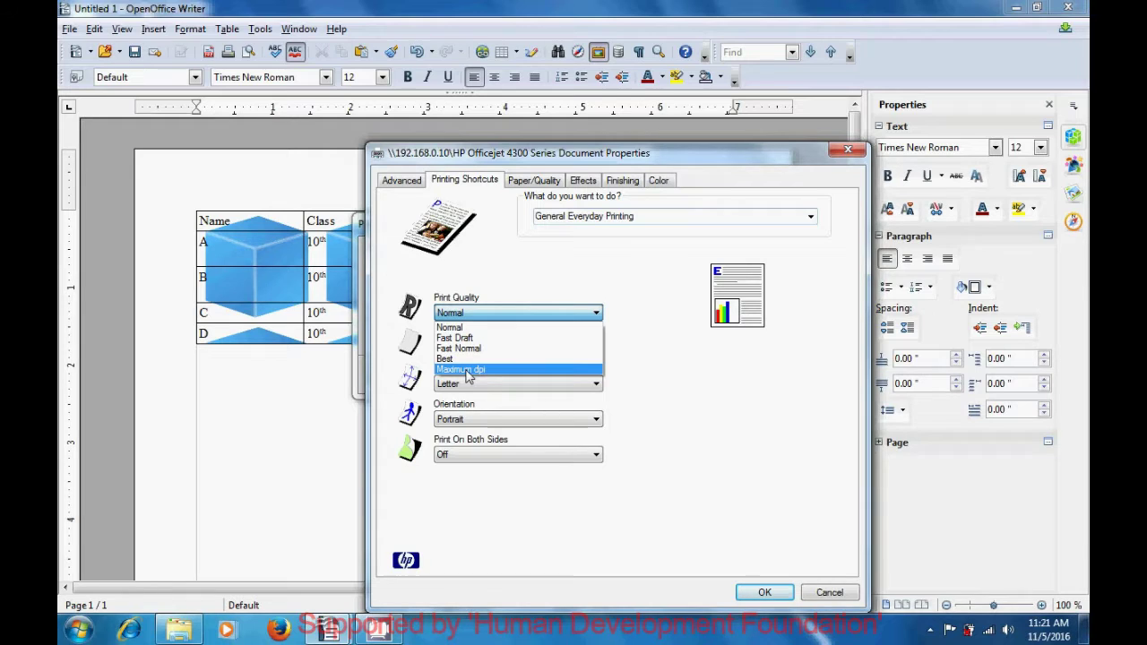
{"action": "left_click", "coordinate": [672, 367]}
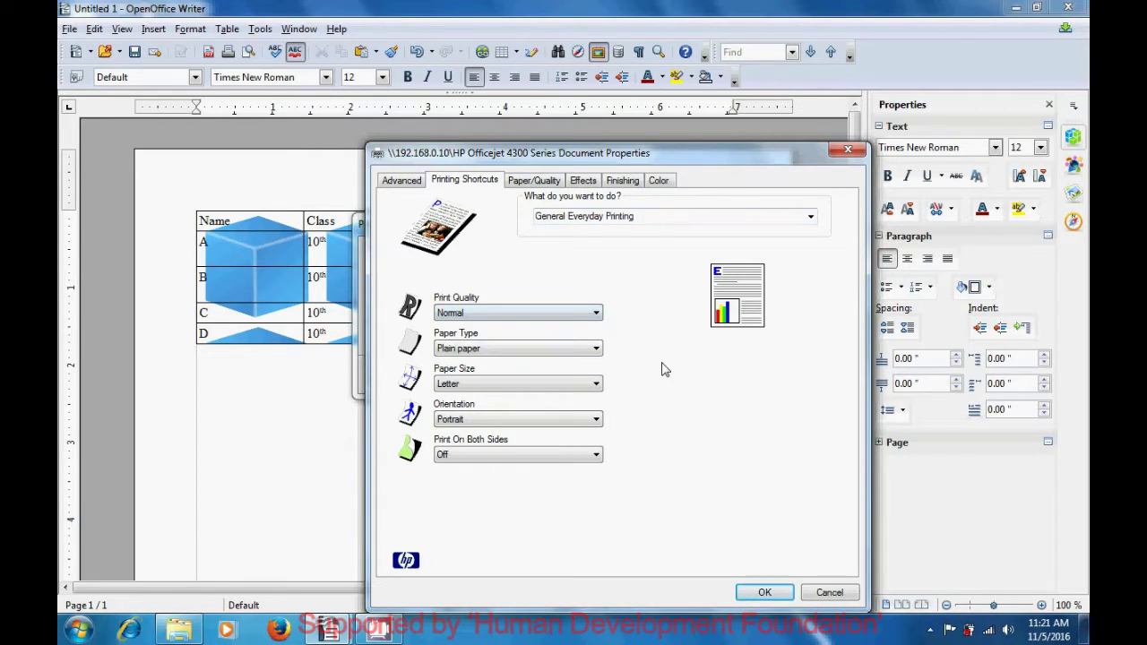
{"action": "left_click", "coordinate": [596, 350]}
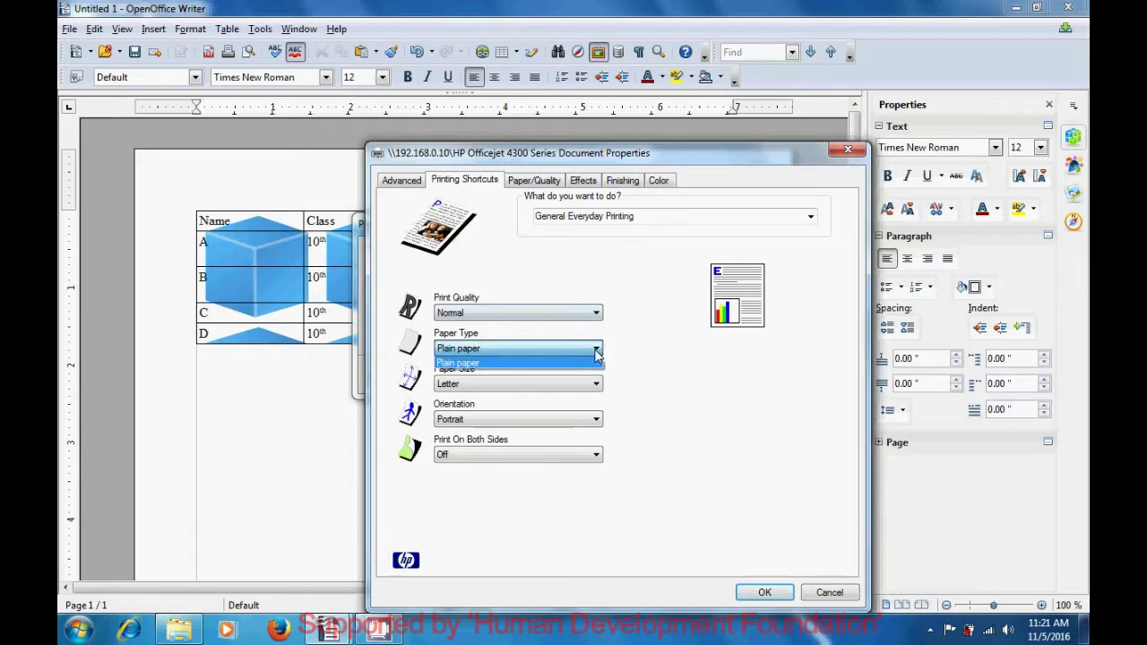
{"action": "left_click", "coordinate": [674, 382]}
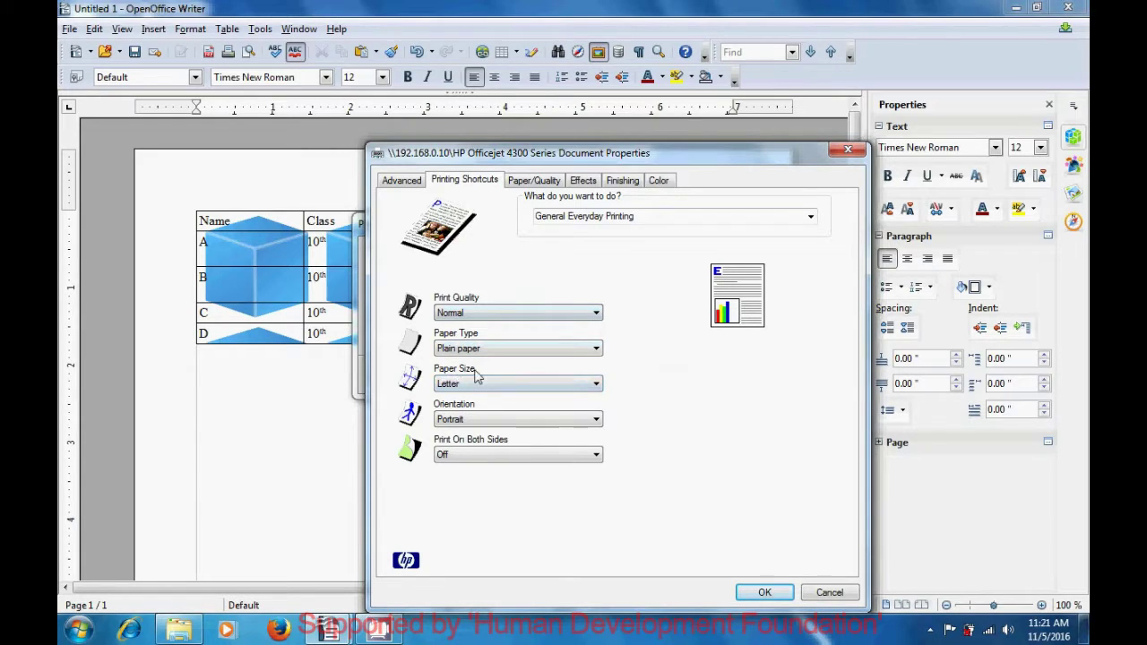
Confirm Letter paper size and Portrait orientation, then show the Paper/Quality settings
{"action": "left_click", "coordinate": [598, 385]}
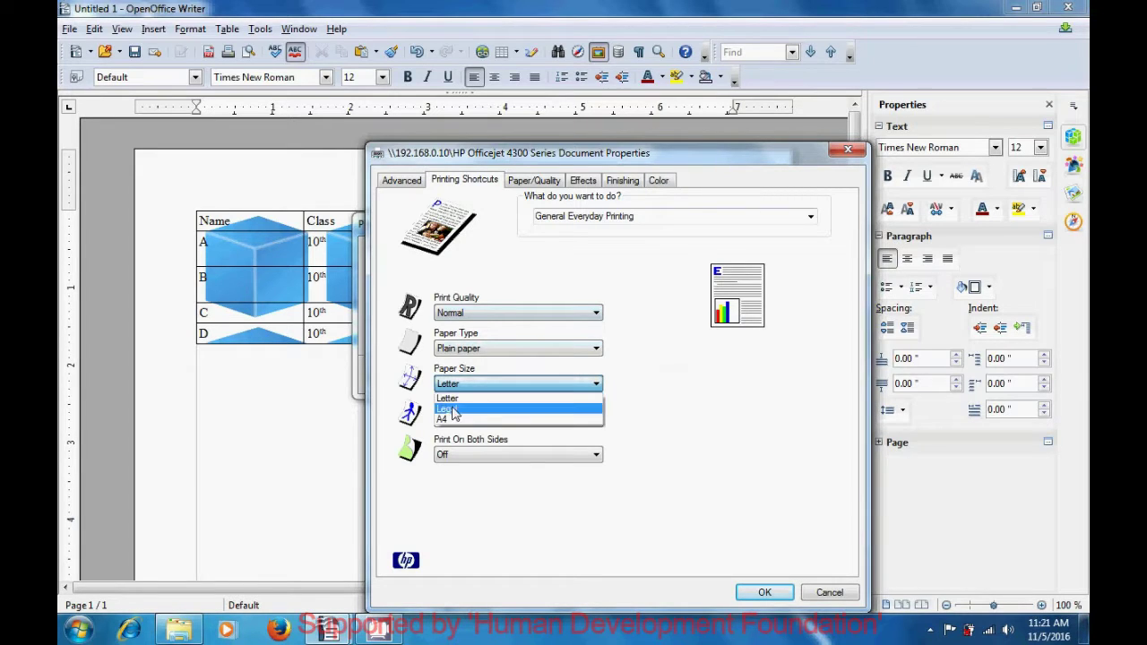
{"action": "left_click", "coordinate": [651, 431]}
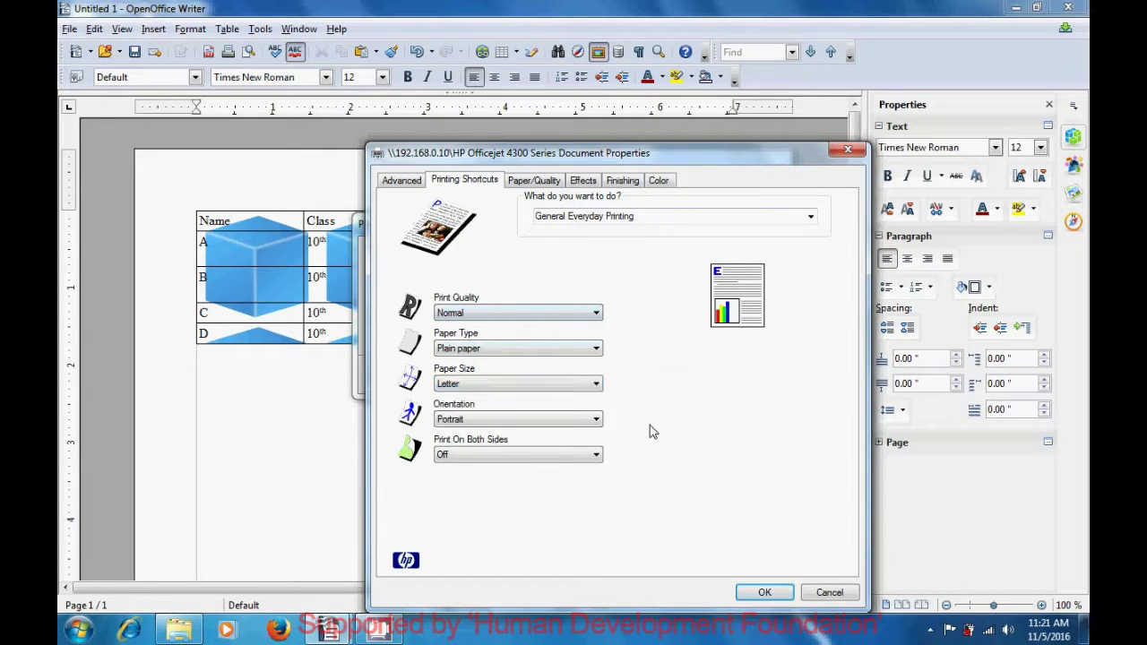
{"action": "left_click", "coordinate": [597, 420]}
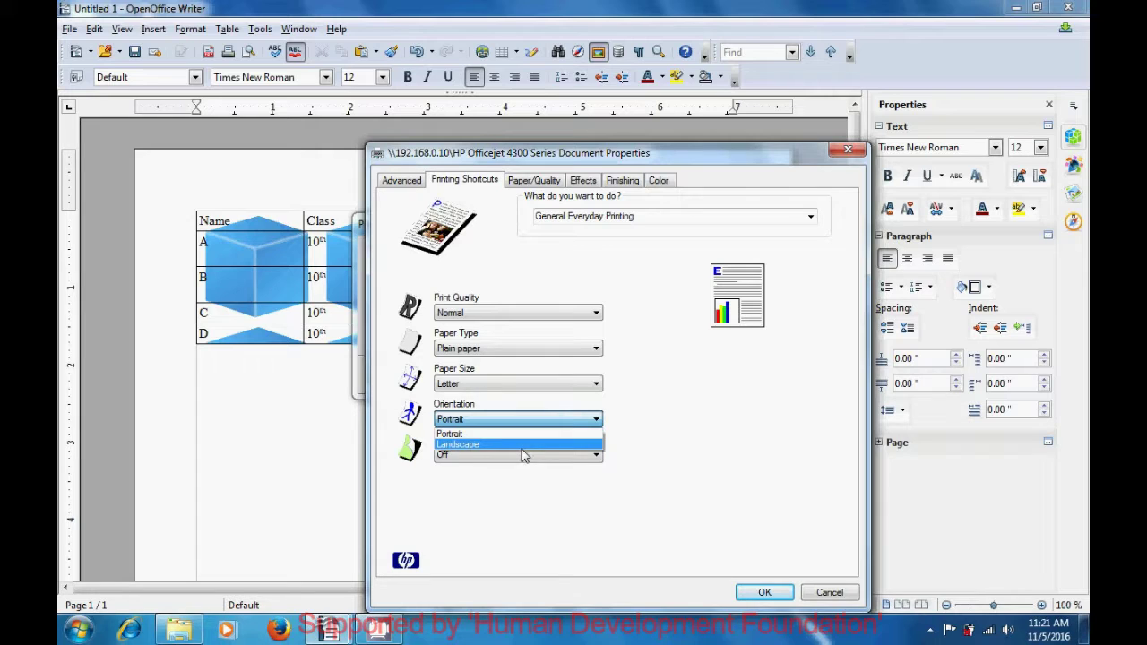
{"action": "left_click", "coordinate": [692, 458]}
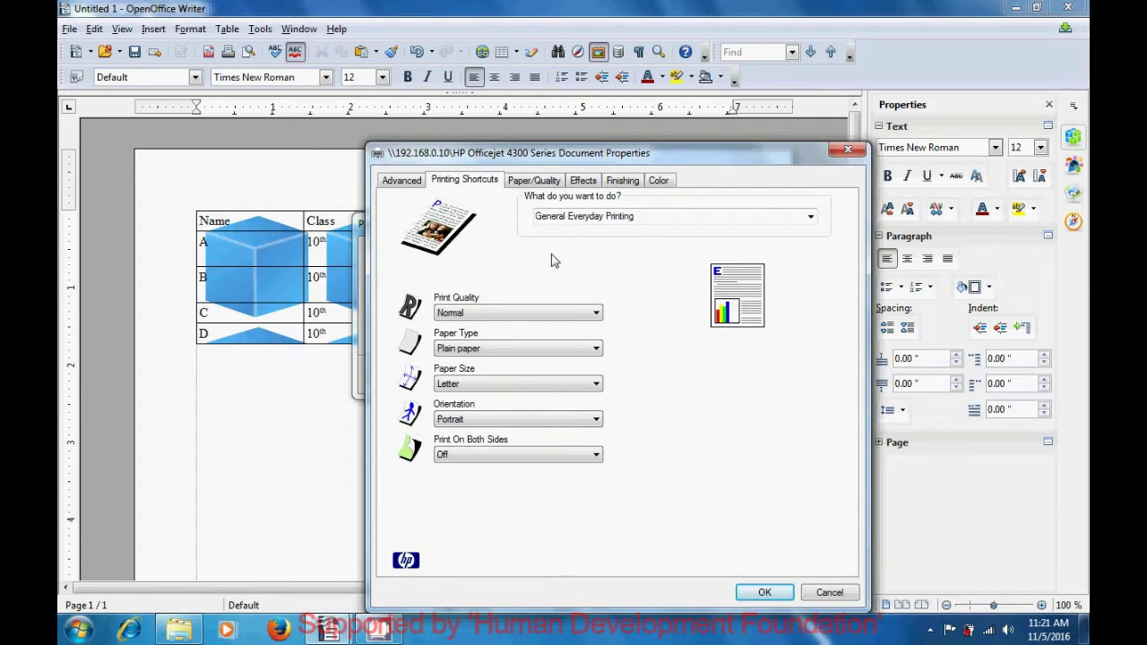
{"action": "left_click", "coordinate": [533, 182]}
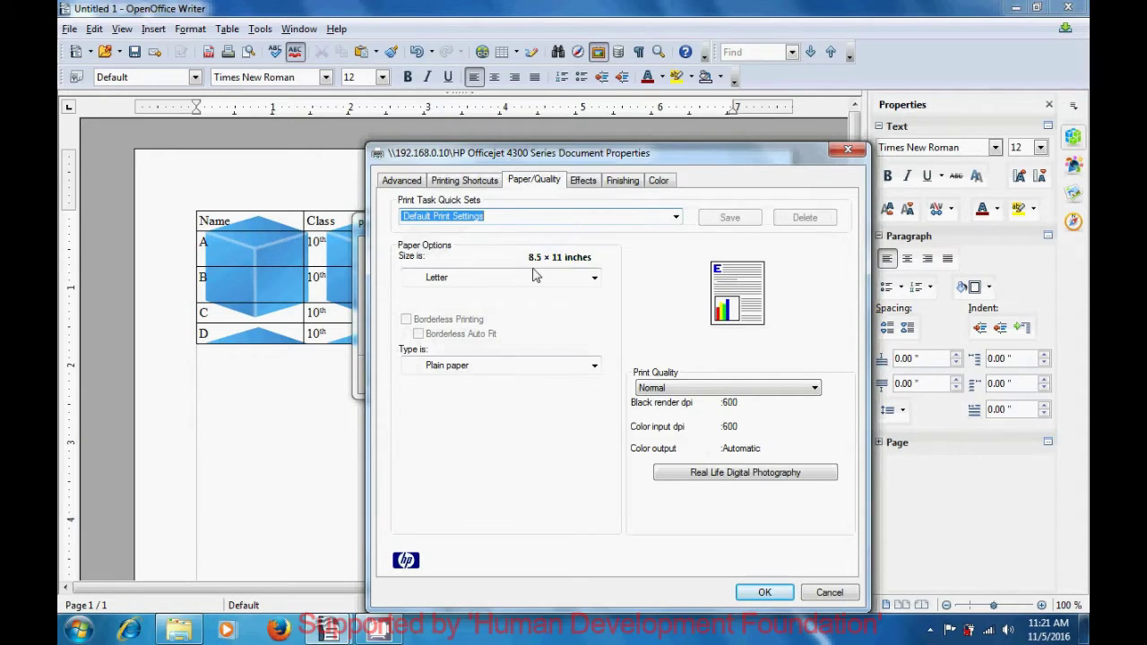
{"action": "left_click", "coordinate": [589, 284]}
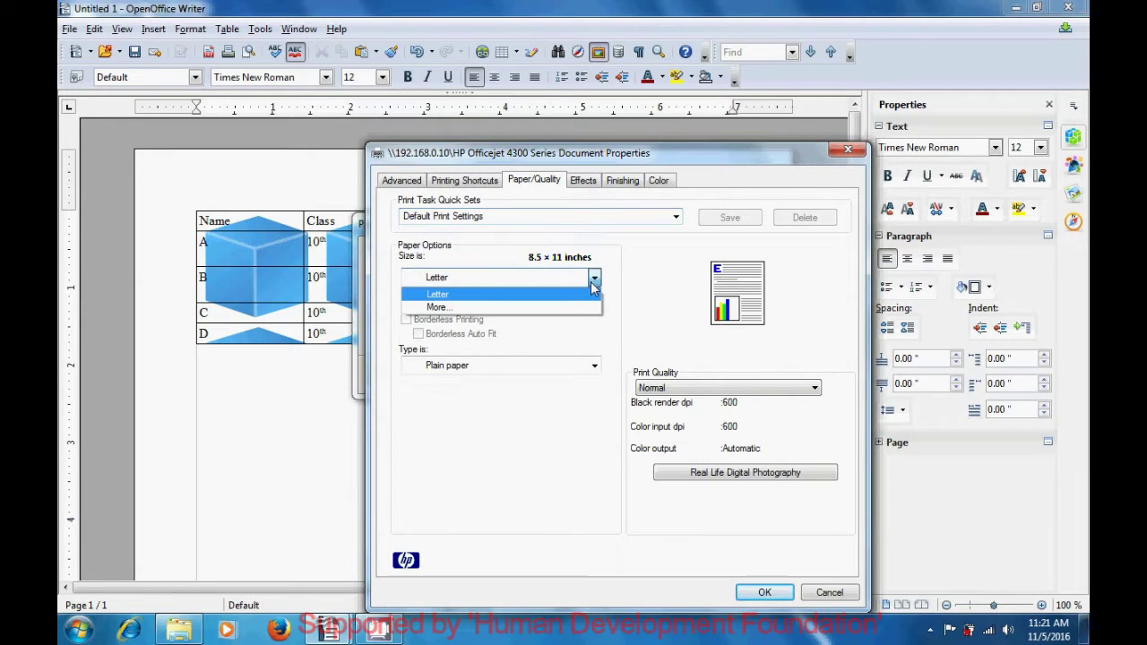
{"action": "left_click", "coordinate": [458, 308]}
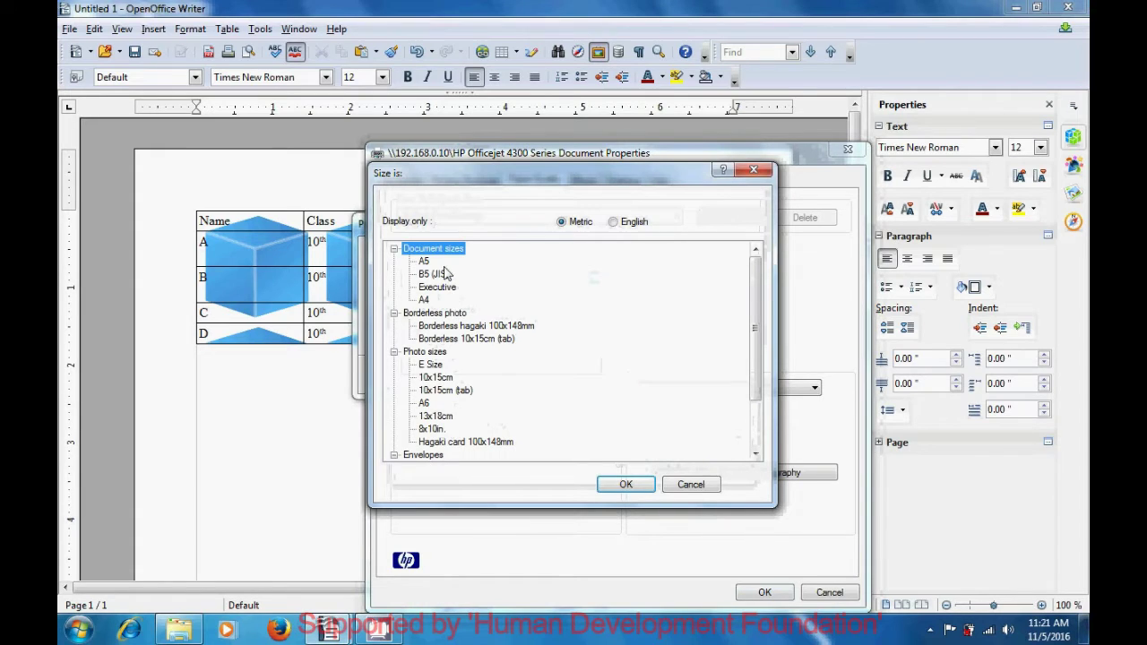
{"action": "left_click", "coordinate": [438, 366]}
{"action": "left_click", "coordinate": [439, 378]}
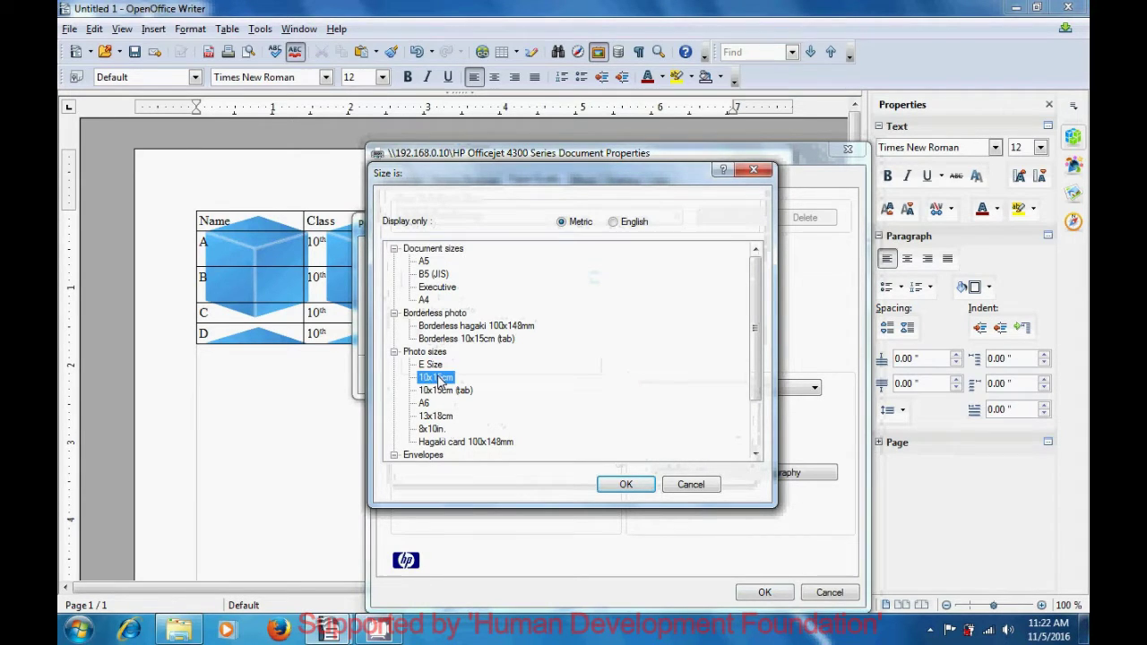
{"action": "left_click", "coordinate": [441, 391]}
{"action": "left_click", "coordinate": [430, 403]}
{"action": "left_click", "coordinate": [432, 417]}
{"action": "left_click", "coordinate": [433, 430]}
{"action": "left_click", "coordinate": [433, 442]}
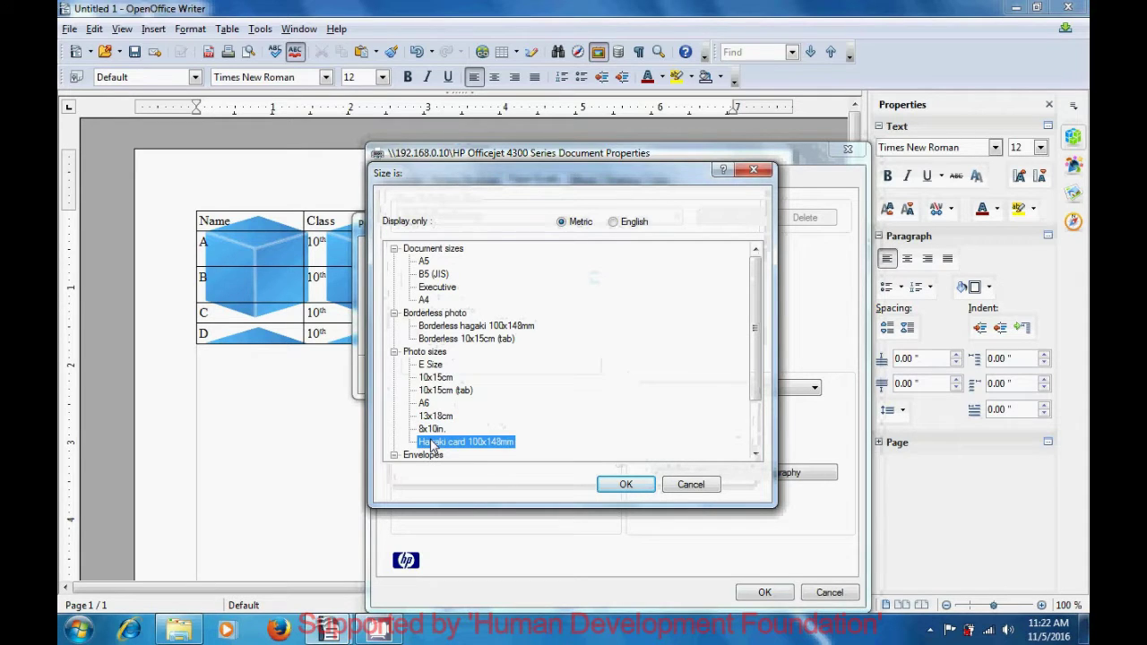
{"action": "left_click", "coordinate": [431, 454]}
{"action": "scroll", "coordinate": [706, 338], "scroll_direction": "down", "scroll_amount": 1}
{"action": "left_click_drag", "start_coordinate": [753, 325], "coordinate": [754, 361]}
{"action": "left_click", "coordinate": [453, 418]}
{"action": "left_click", "coordinate": [455, 430]}
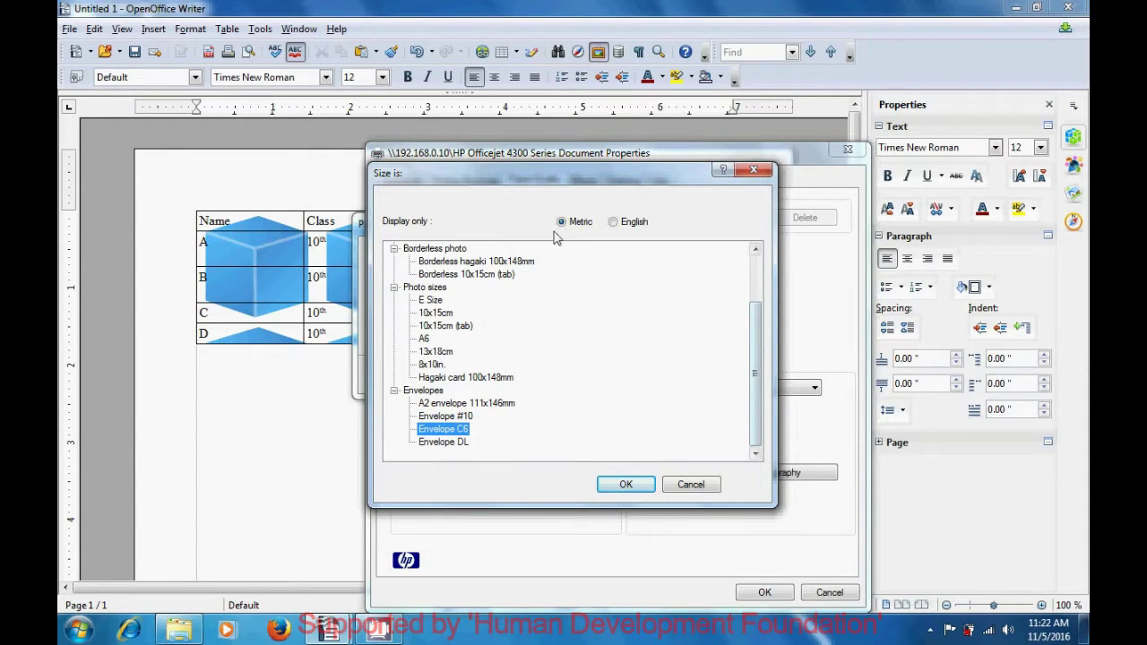
{"action": "left_click", "coordinate": [613, 221]}
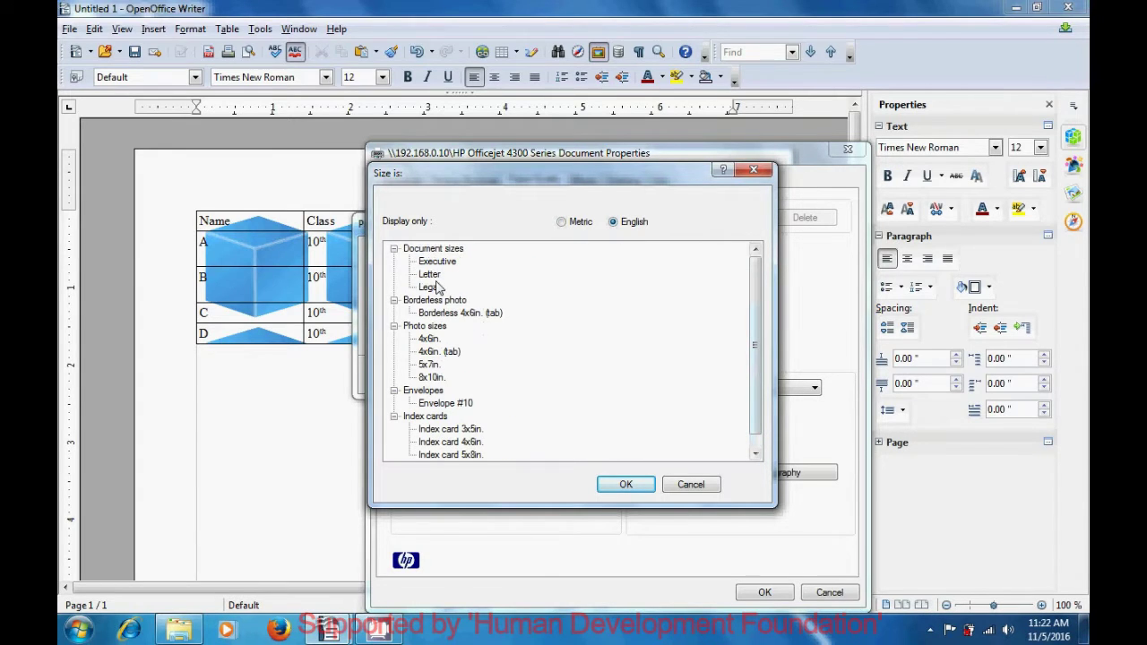
{"action": "left_click", "coordinate": [434, 252]}
{"action": "left_click", "coordinate": [435, 262]}
{"action": "left_click", "coordinate": [431, 275]}
{"action": "left_click", "coordinate": [431, 287]}
{"action": "left_click", "coordinate": [438, 313]}
{"action": "left_click", "coordinate": [430, 365]}
{"action": "left_click", "coordinate": [753, 170]}
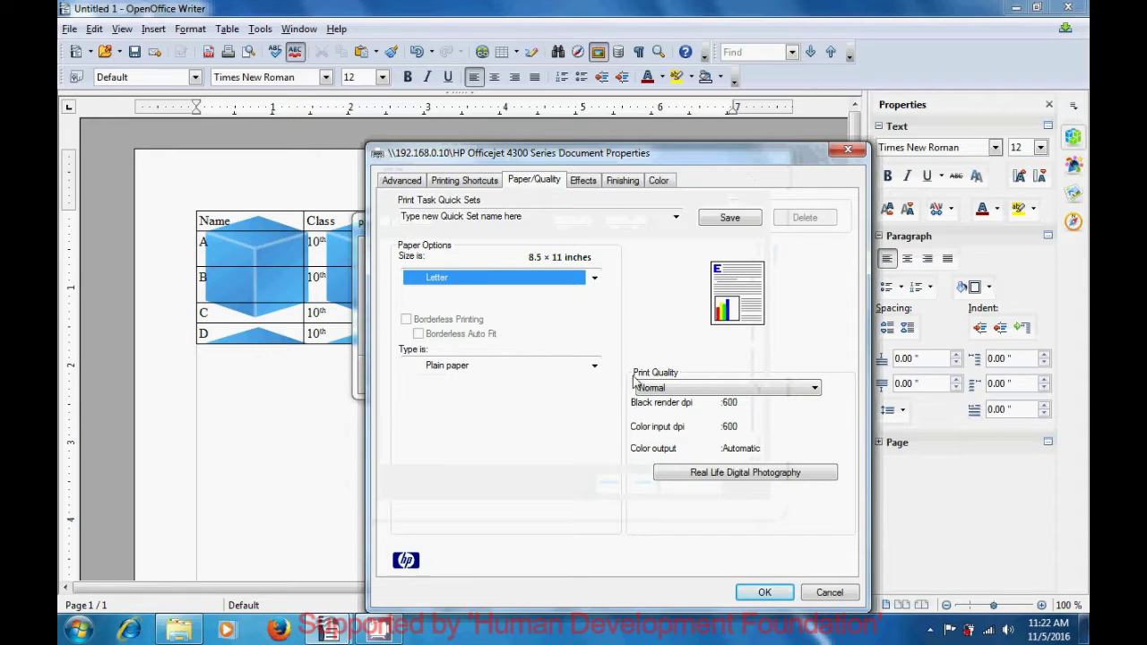
{"action": "left_click", "coordinate": [815, 391]}
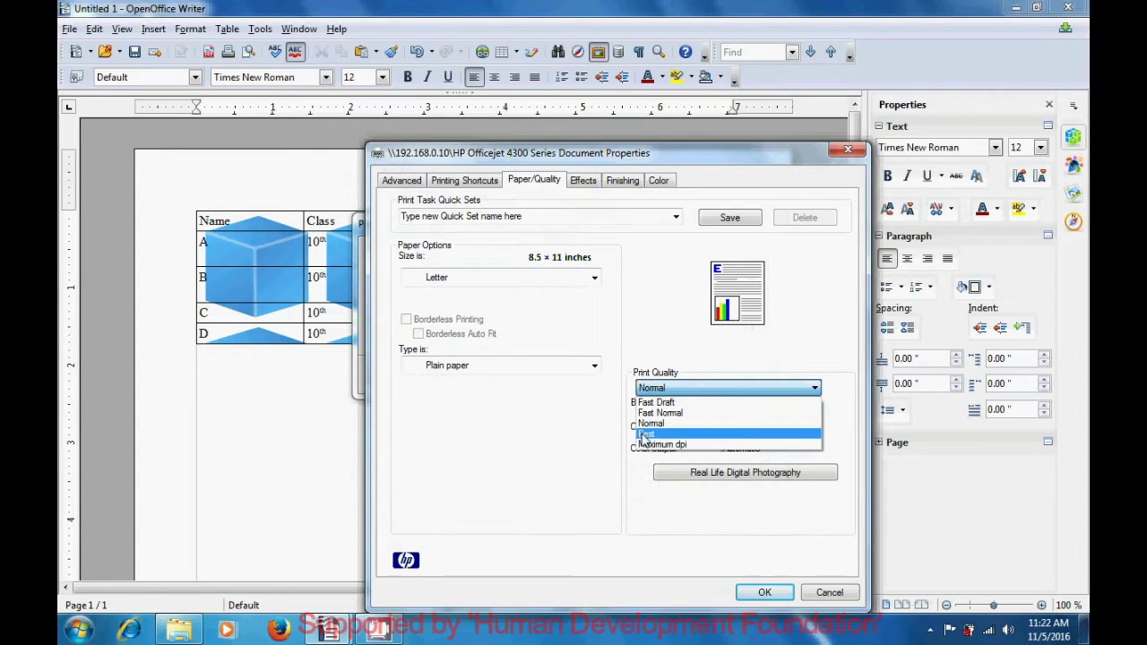
{"action": "left_click", "coordinate": [589, 438]}
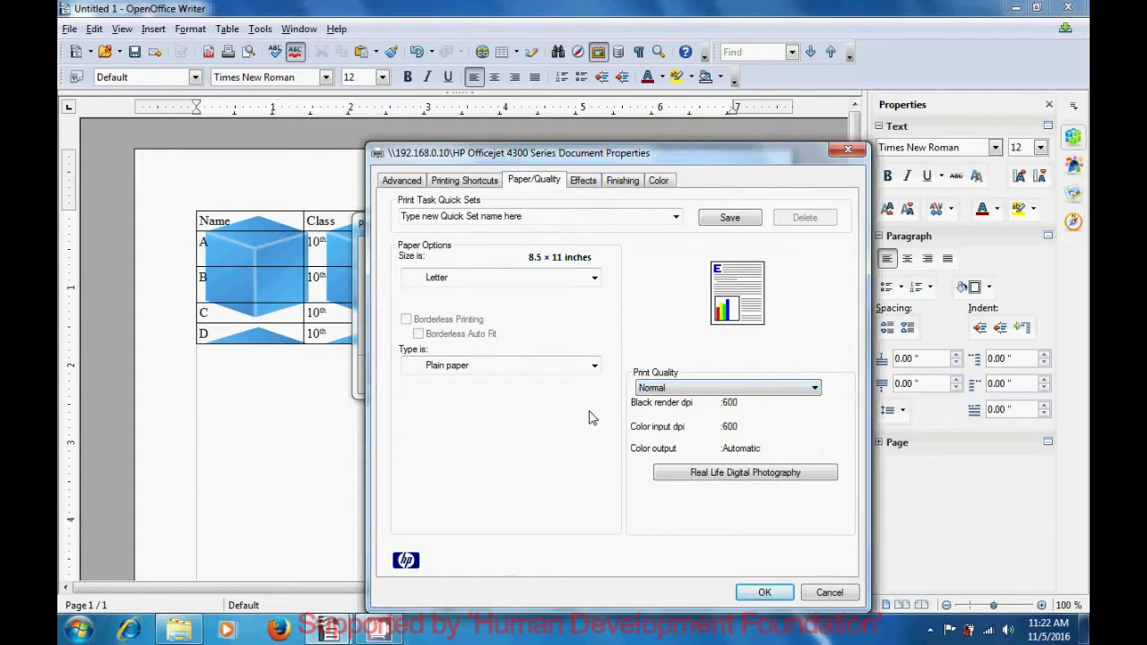
On the Effects tab, review the print quick sets and fit-to-paper option, keeping Letter
{"action": "left_click", "coordinate": [583, 182]}
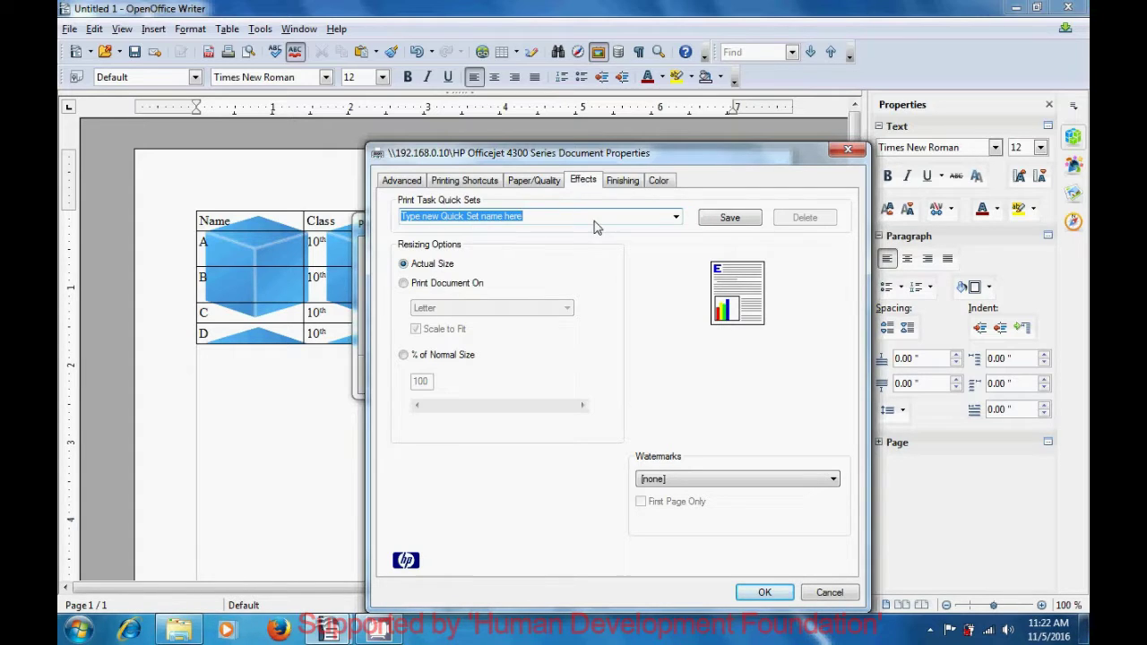
{"action": "left_click", "coordinate": [676, 218]}
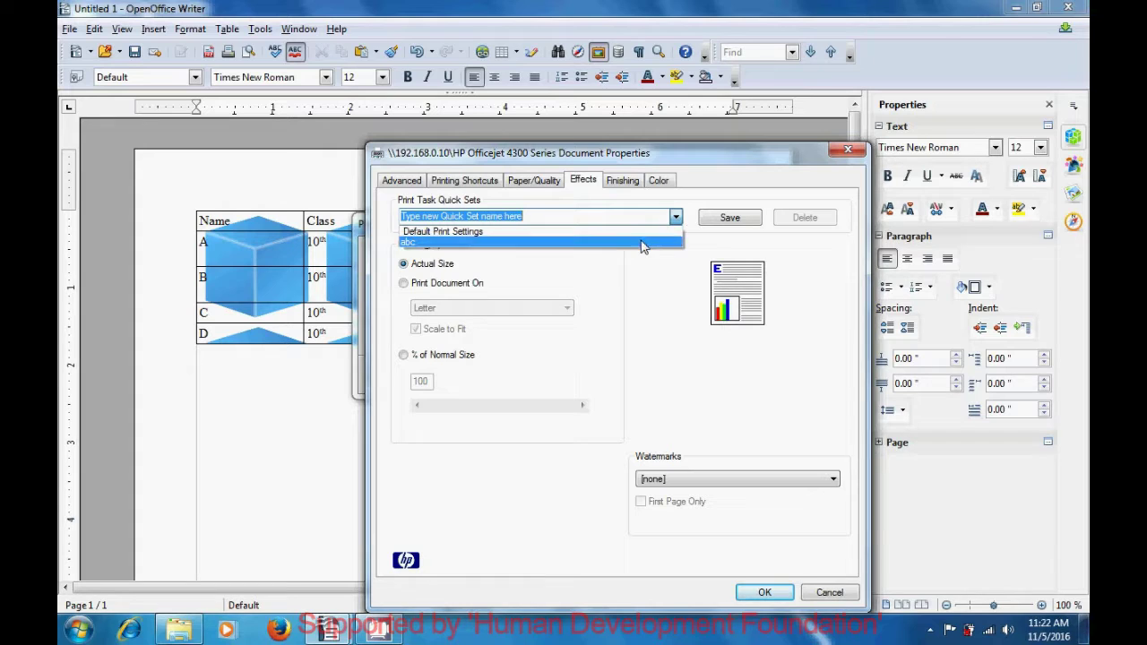
{"action": "left_click", "coordinate": [655, 285]}
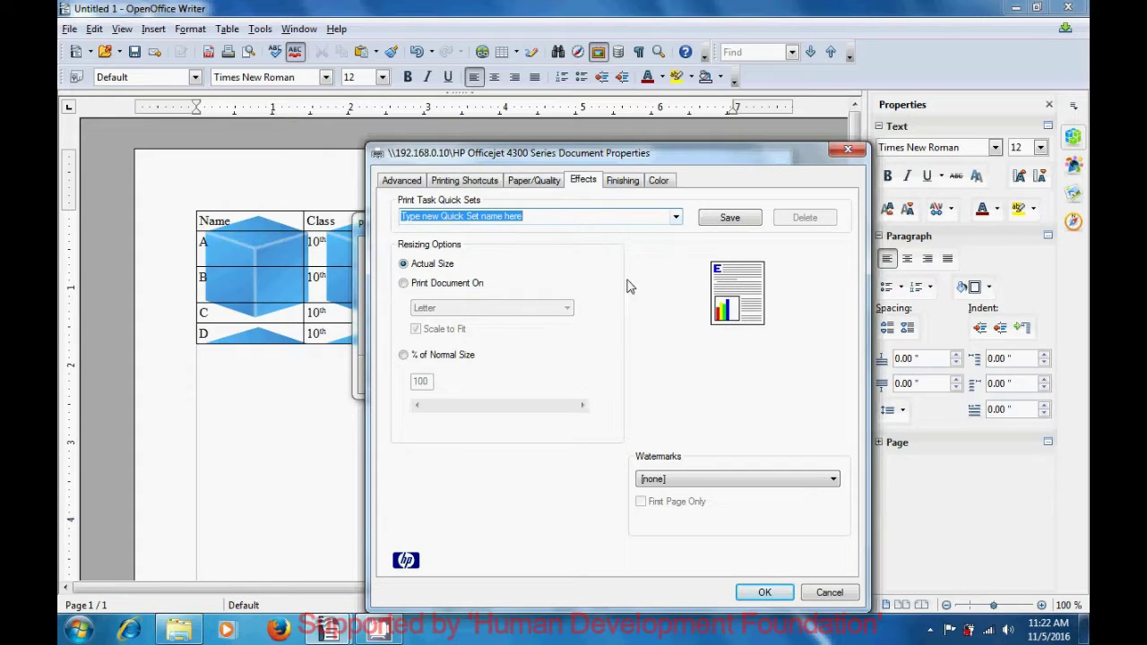
{"action": "left_click", "coordinate": [404, 283]}
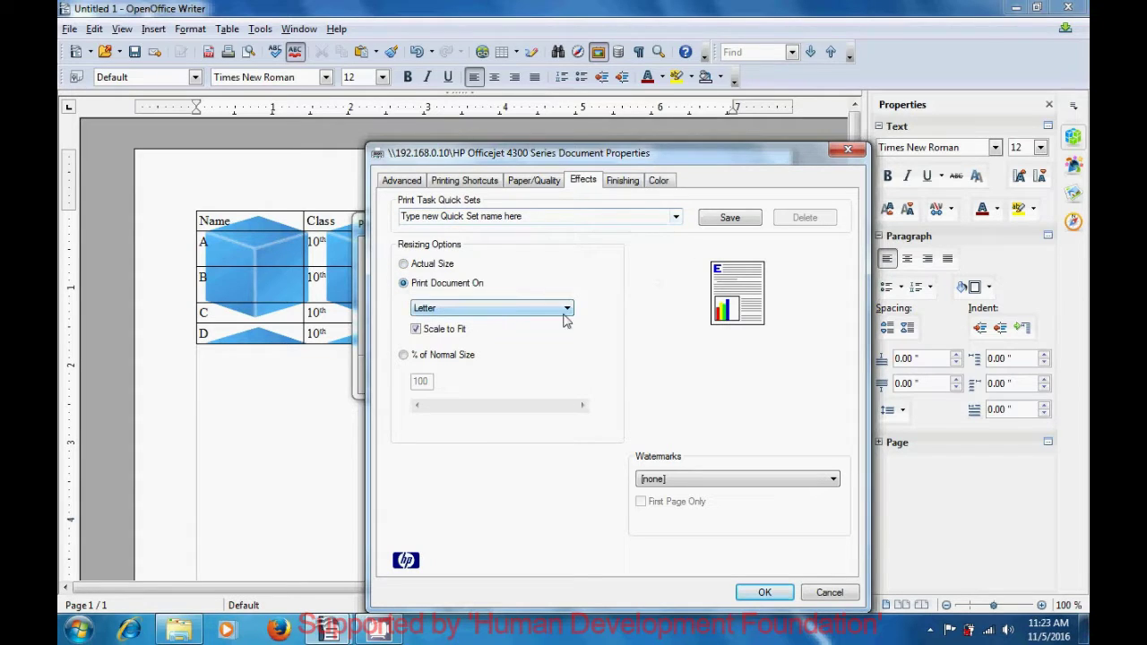
{"action": "left_click", "coordinate": [565, 314]}
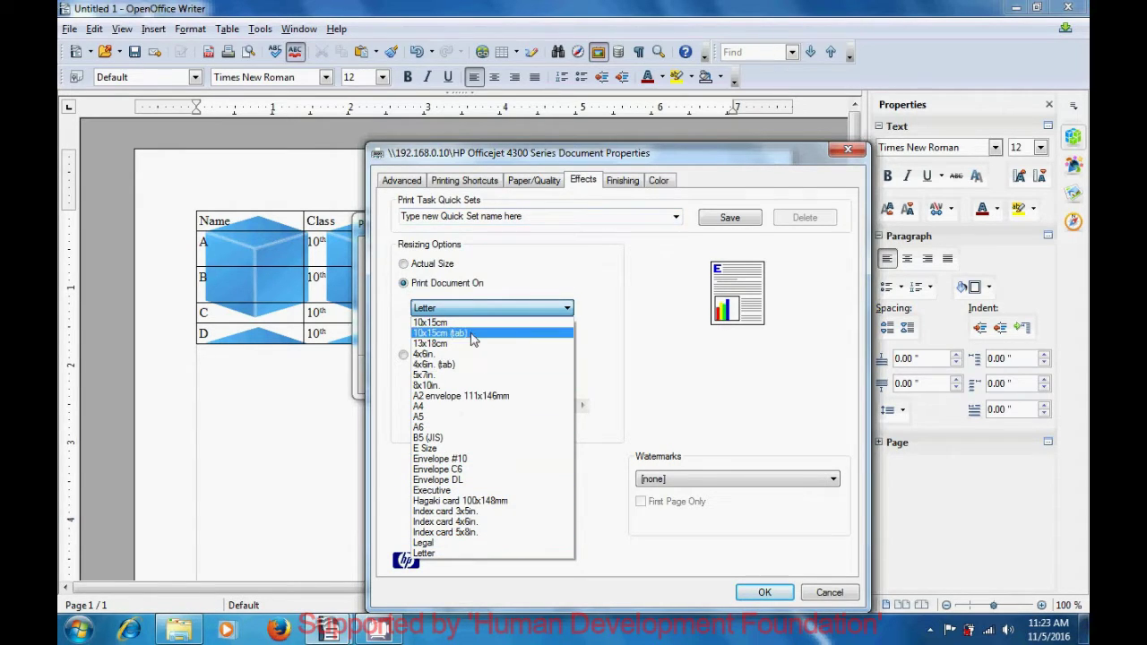
{"action": "left_click", "coordinate": [613, 337]}
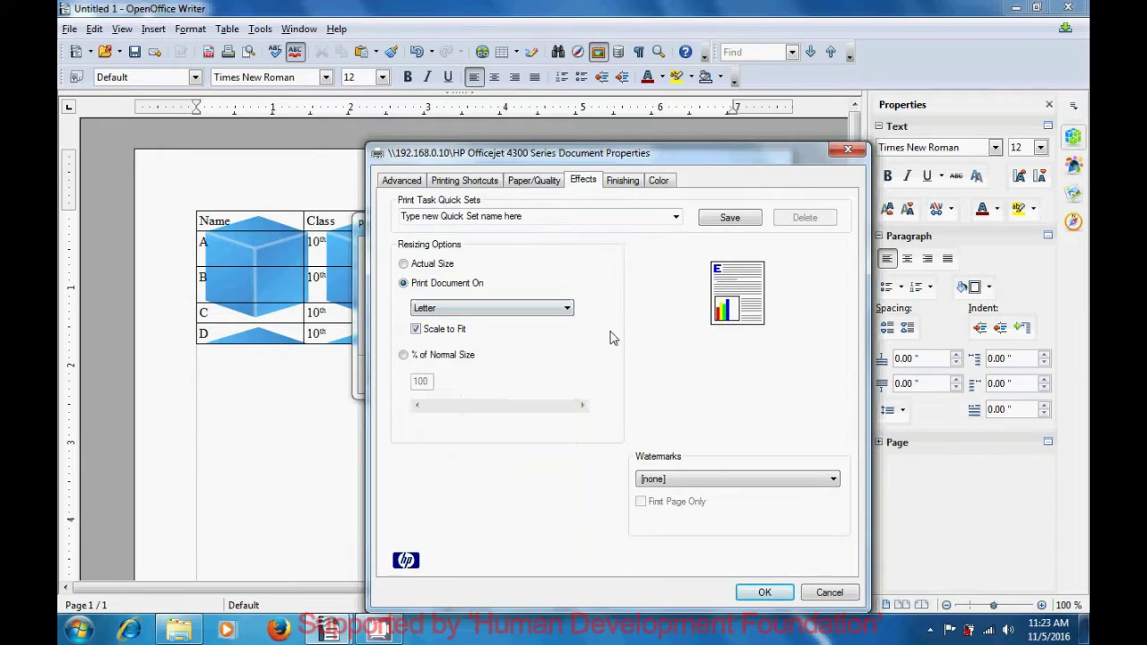
Scale printing to 115% of normal size and leave Watermarks at [none]
{"action": "left_click", "coordinate": [403, 356]}
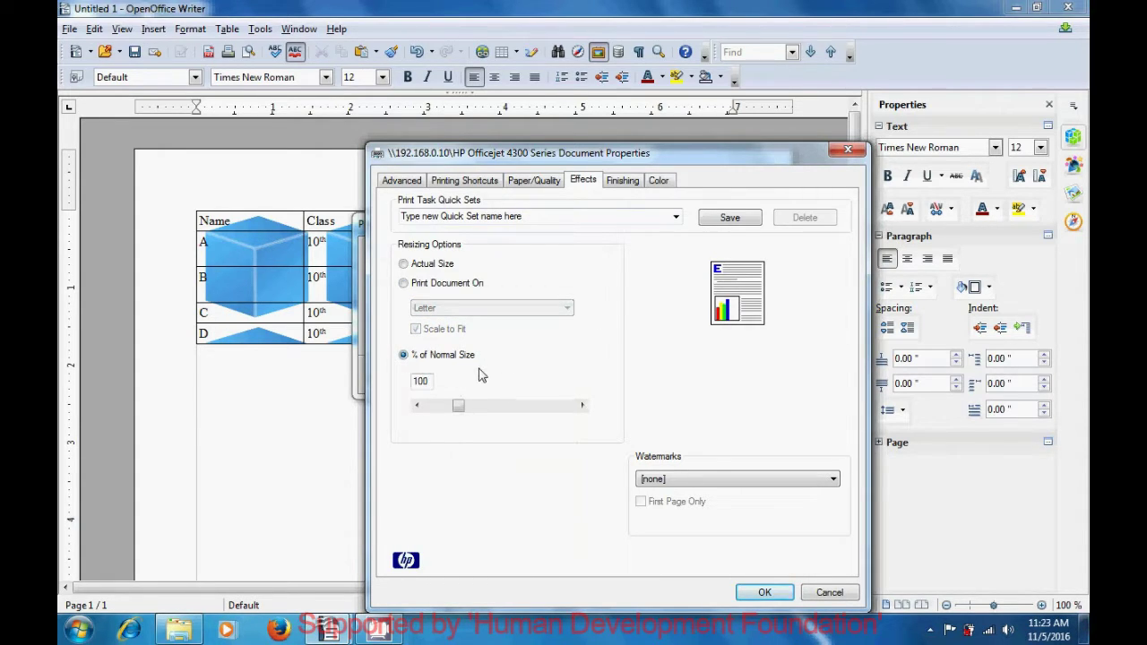
{"action": "left_click_drag", "start_coordinate": [459, 406], "coordinate": [465, 414]}
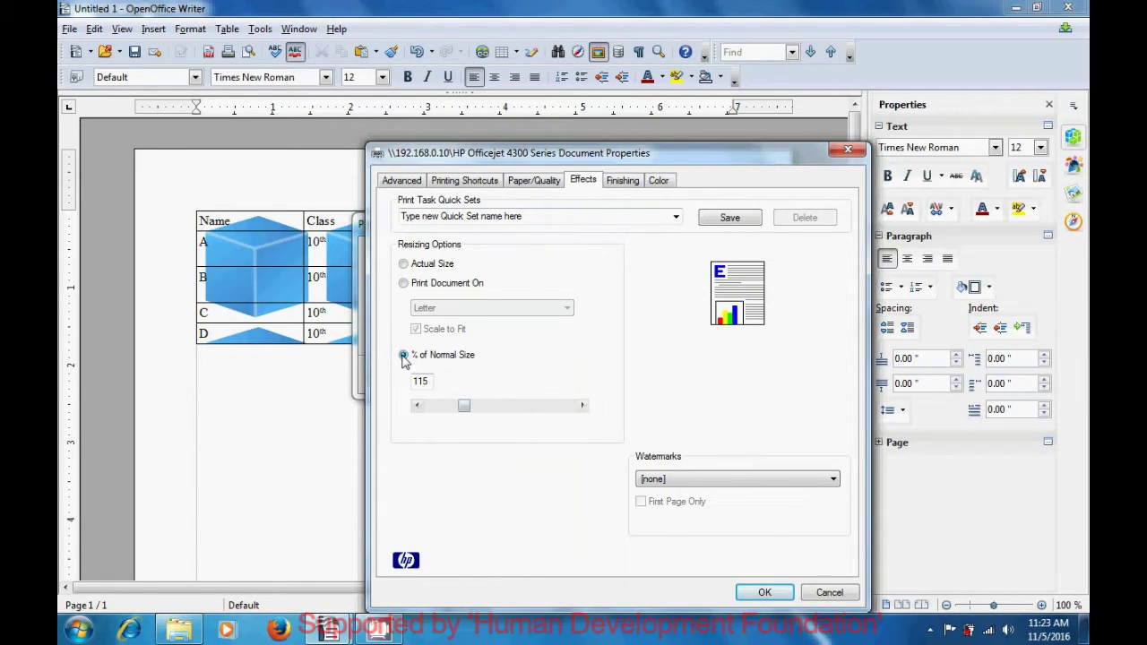
{"action": "left_click", "coordinate": [405, 356]}
{"action": "left_click", "coordinate": [833, 479]}
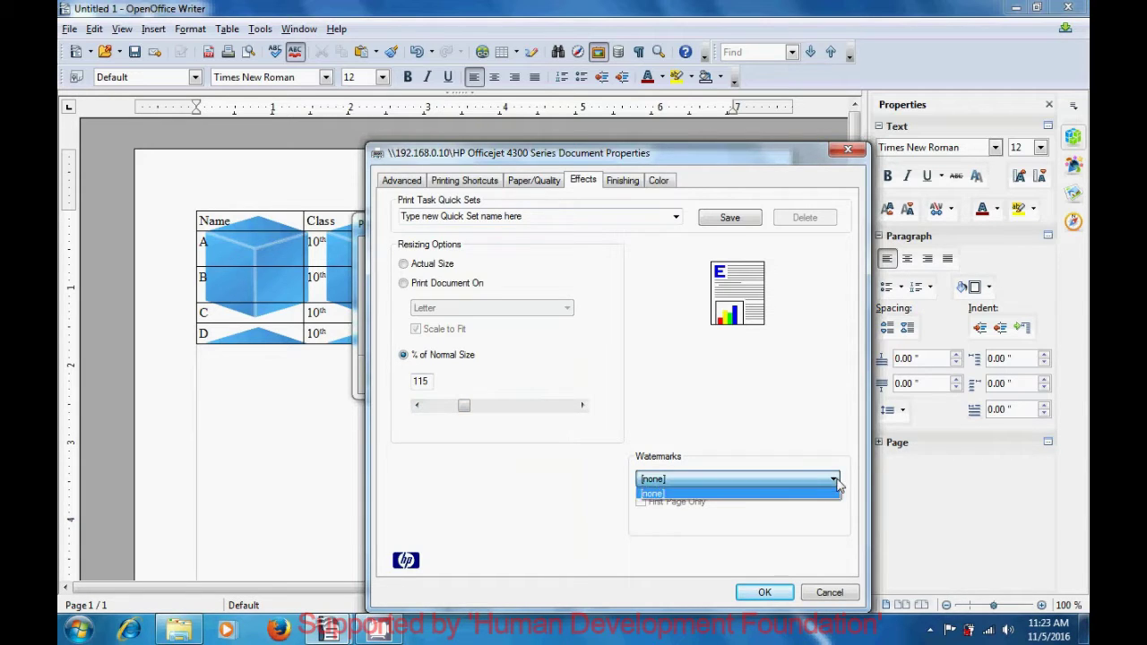
{"action": "left_click", "coordinate": [741, 495]}
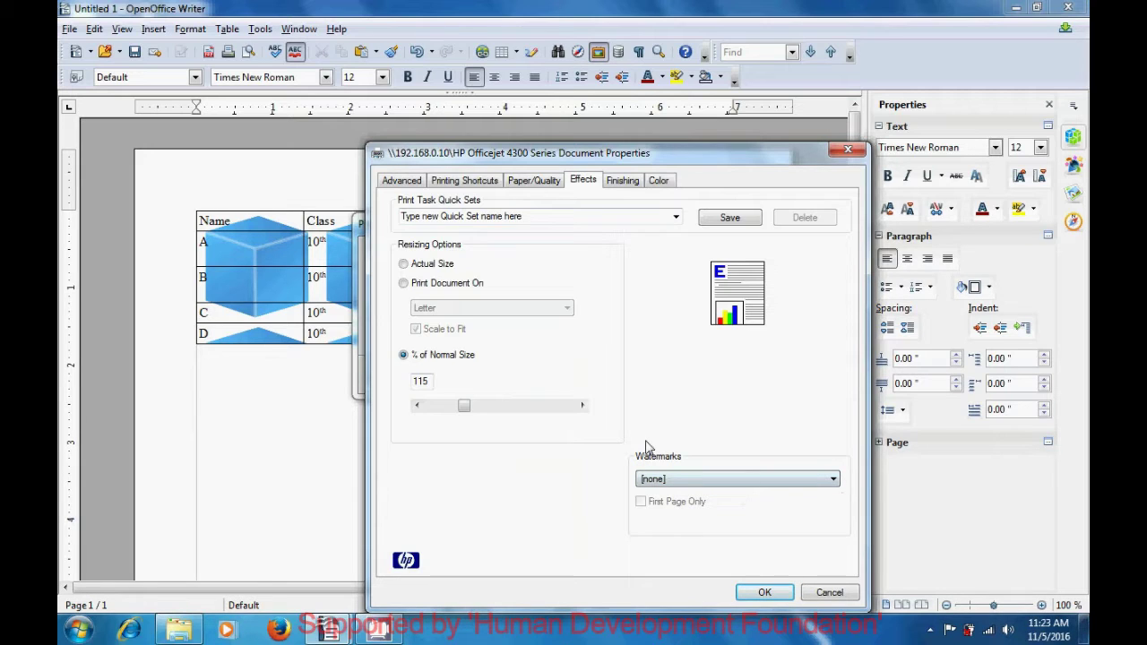
Check the Finishing options, keeping one page per sheet
{"action": "left_click", "coordinate": [629, 182]}
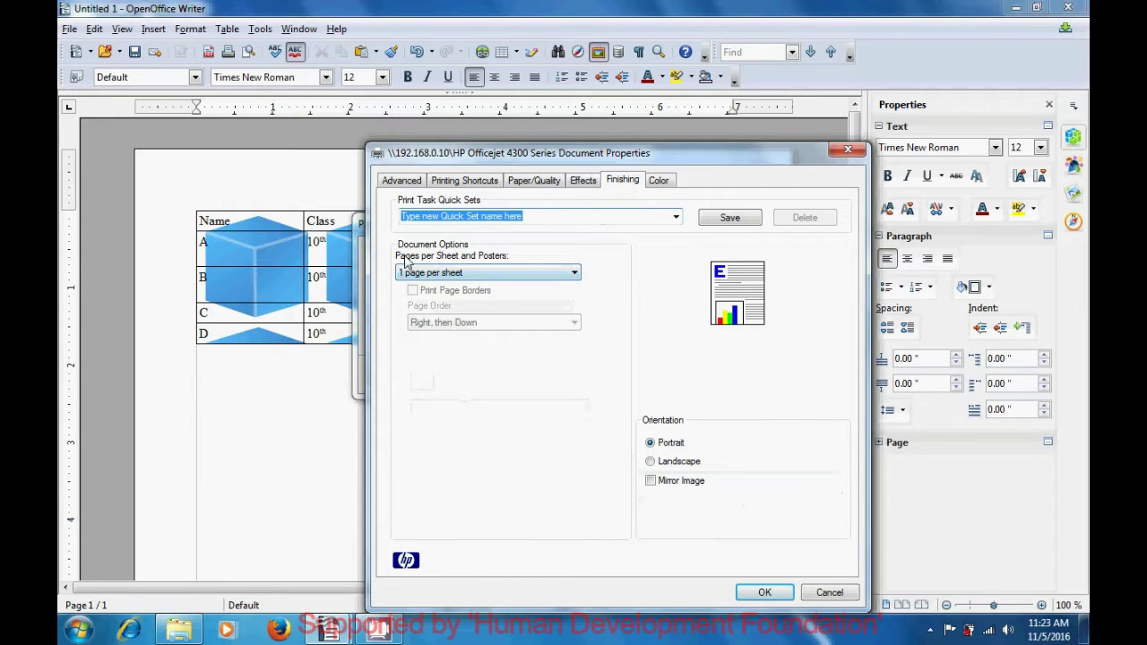
{"action": "left_click", "coordinate": [574, 274]}
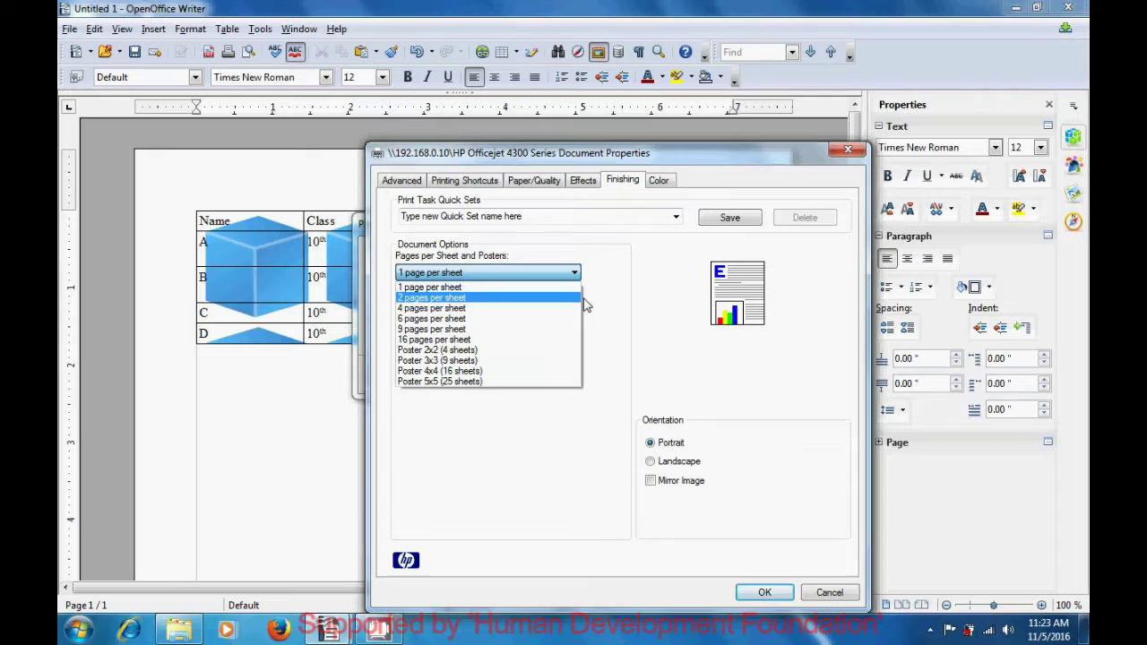
{"action": "left_click", "coordinate": [625, 307]}
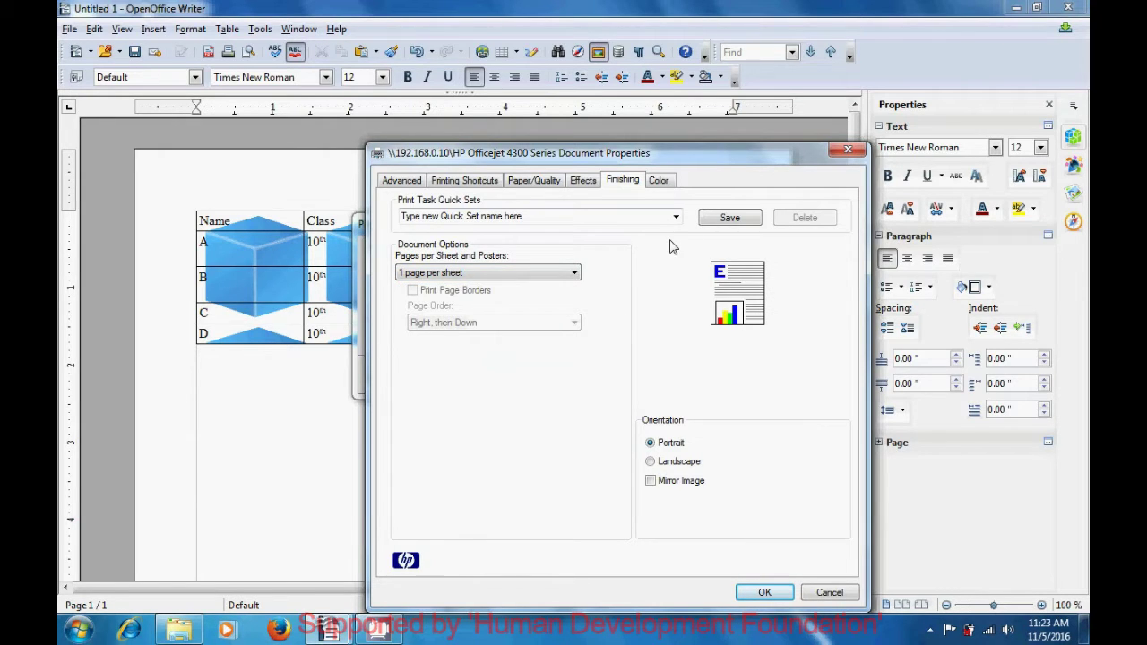
Print in grayscale optimized for photocopy or fax, then close the printer properties
{"action": "left_click", "coordinate": [660, 181]}
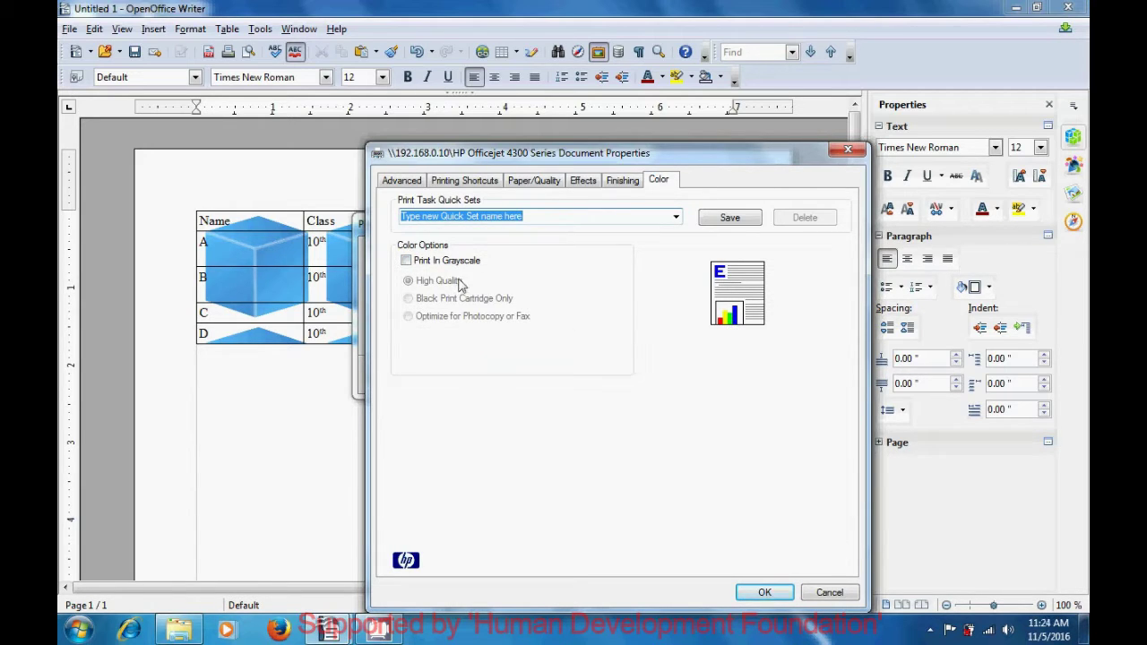
{"action": "left_click", "coordinate": [409, 261]}
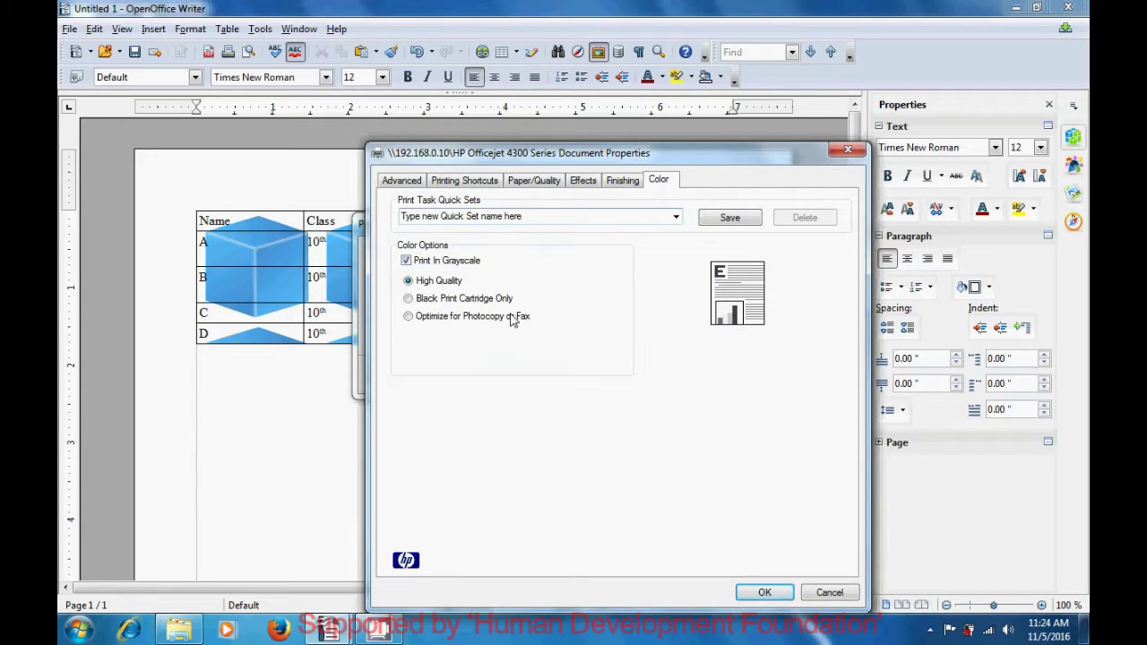
{"action": "left_click", "coordinate": [411, 300]}
{"action": "left_click", "coordinate": [410, 318]}
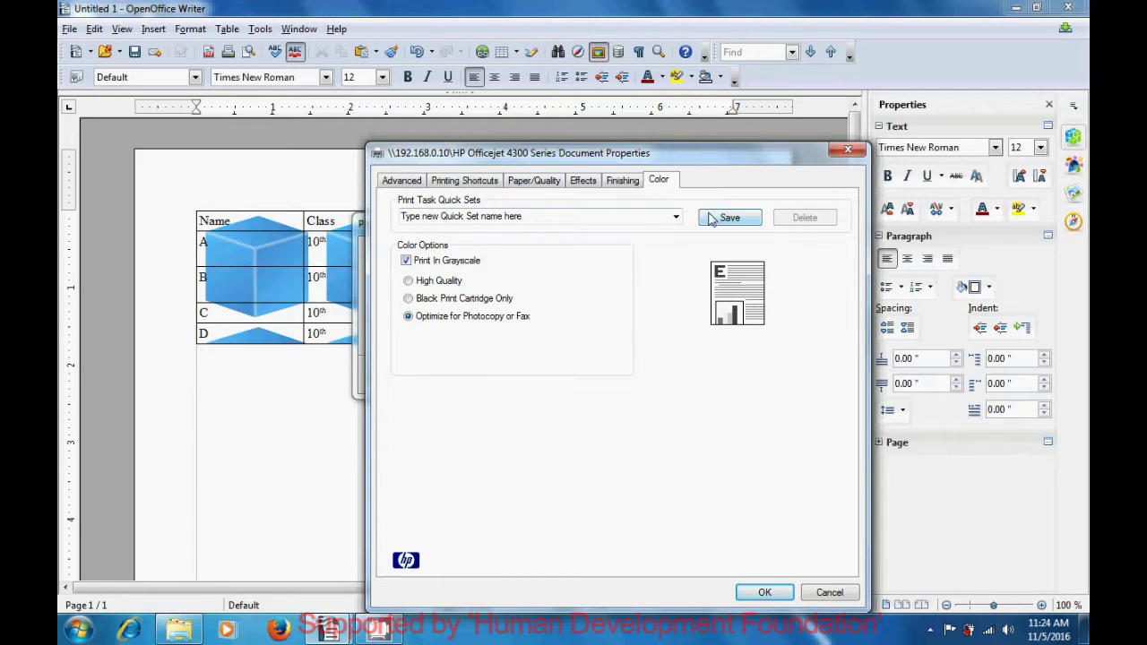
{"action": "left_click", "coordinate": [848, 151]}
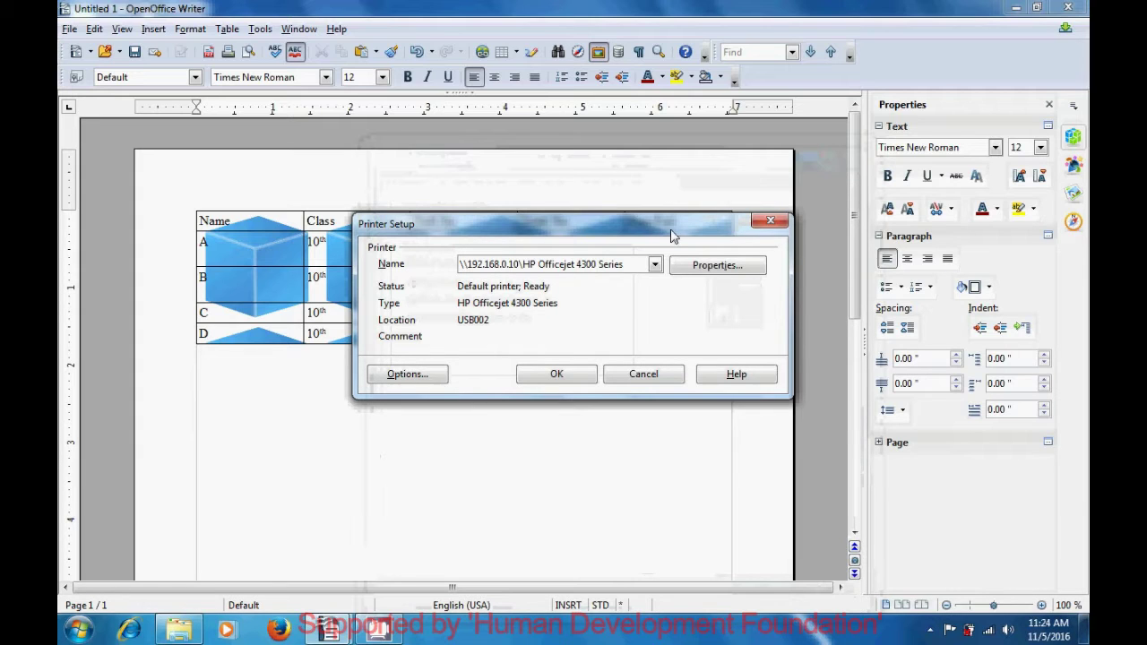
Open the Printer Options dialog from Printer Setup
{"action": "left_click", "coordinate": [429, 374]}
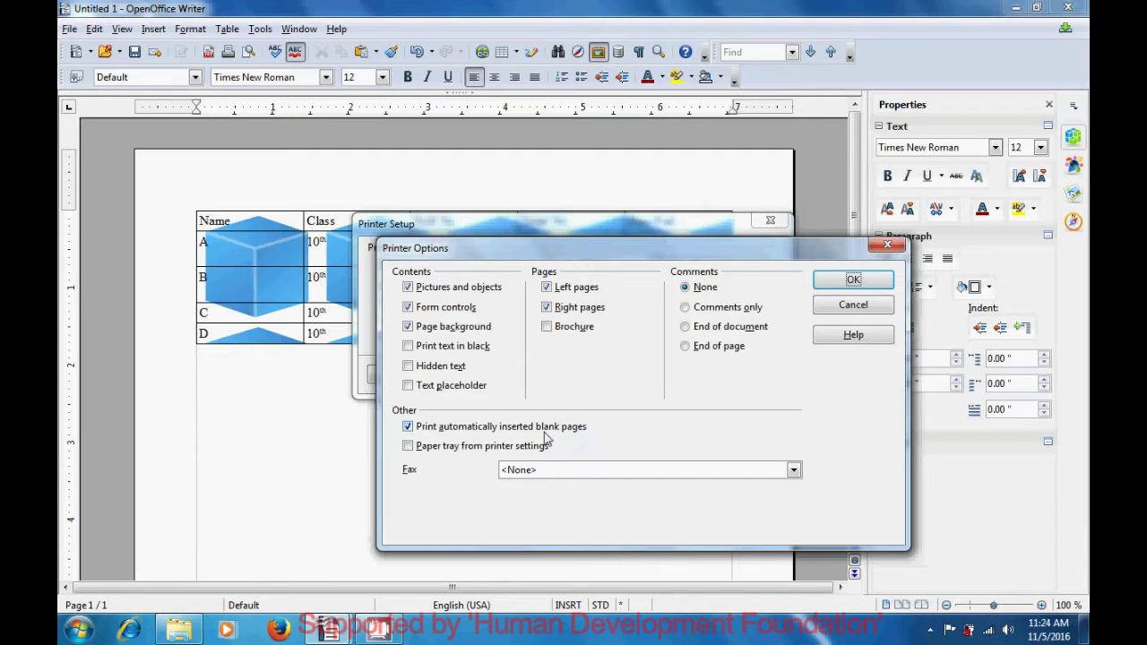
Review the blank-pages and paper-tray options, keeping the Fax setting at <None>
{"action": "left_click", "coordinate": [408, 427]}
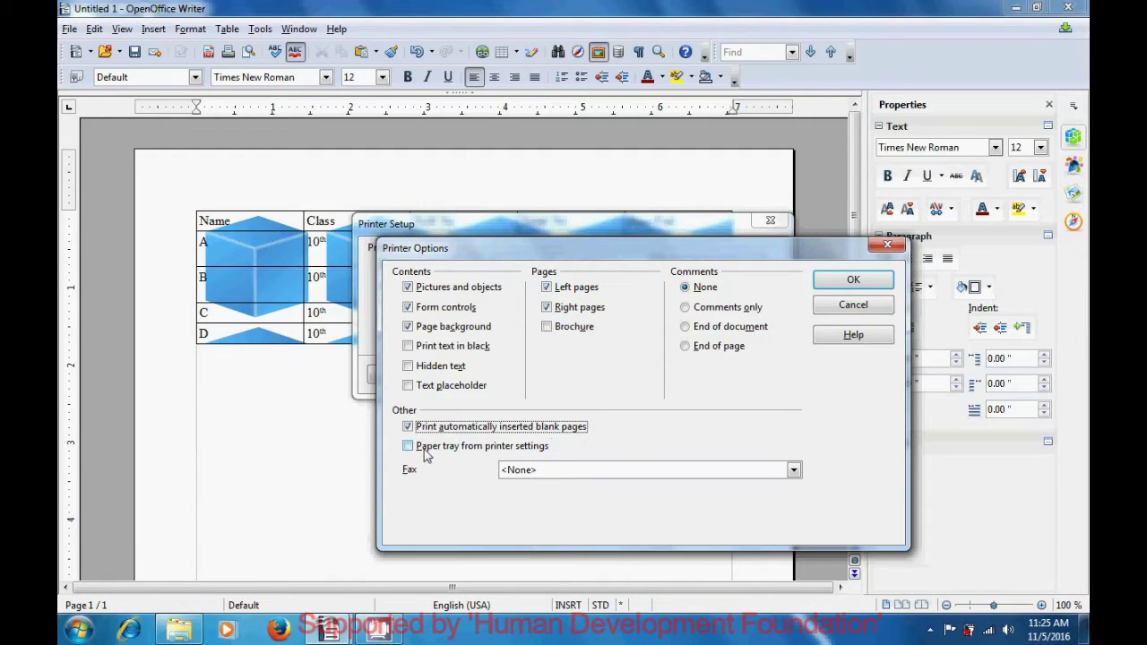
{"action": "left_click", "coordinate": [408, 446]}
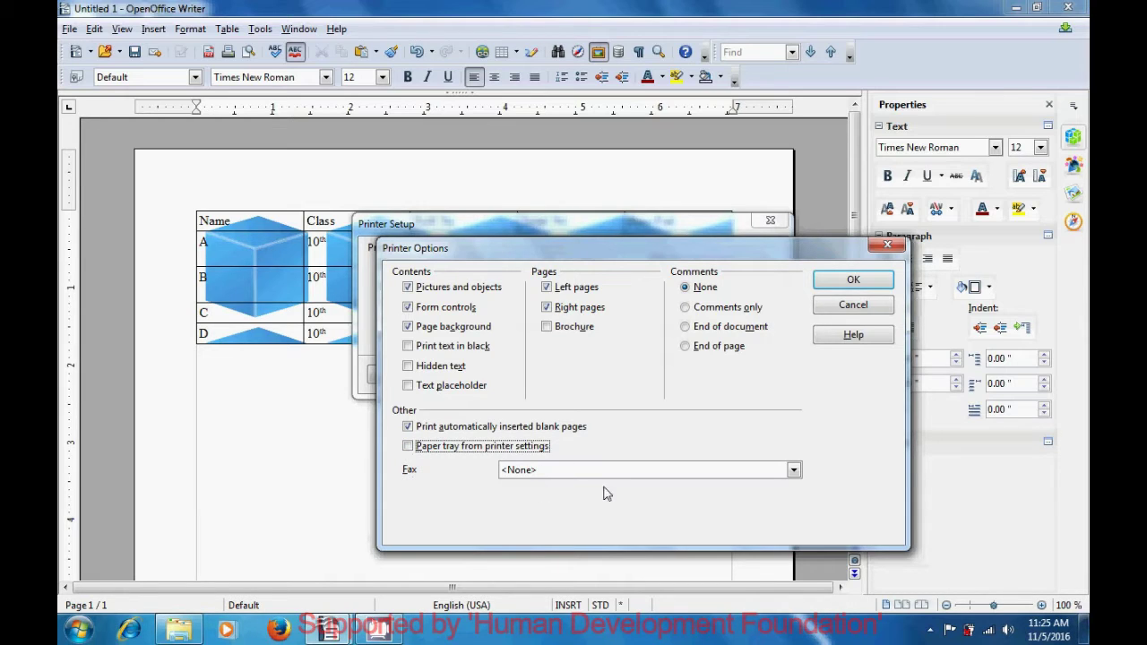
{"action": "left_click", "coordinate": [794, 471]}
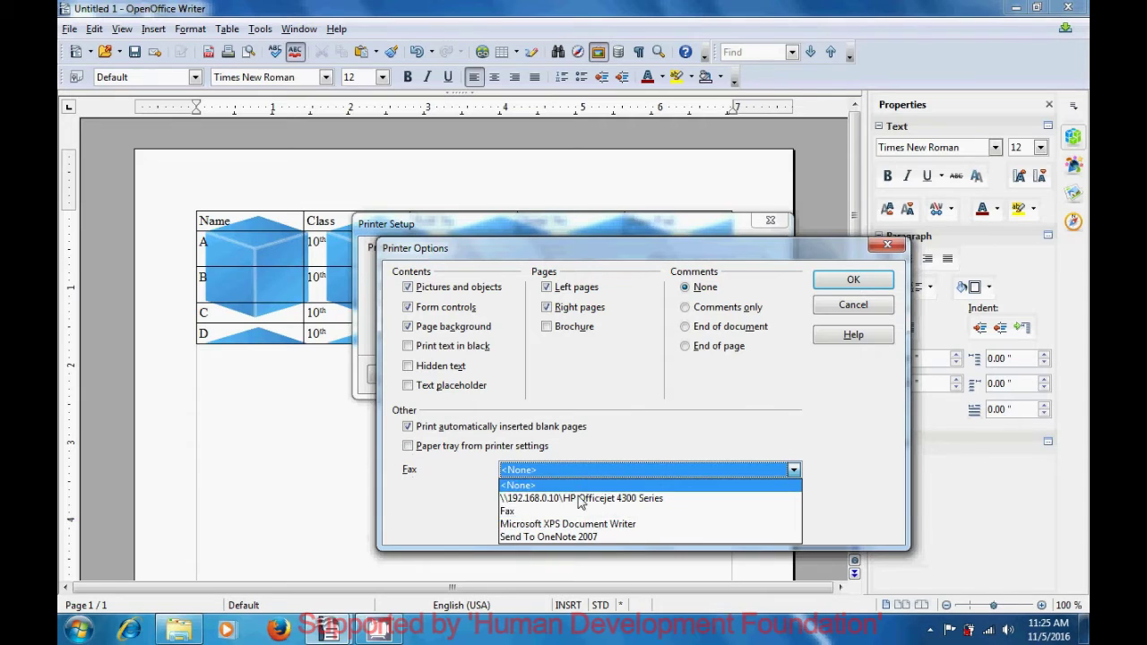
{"action": "left_click", "coordinate": [651, 437]}
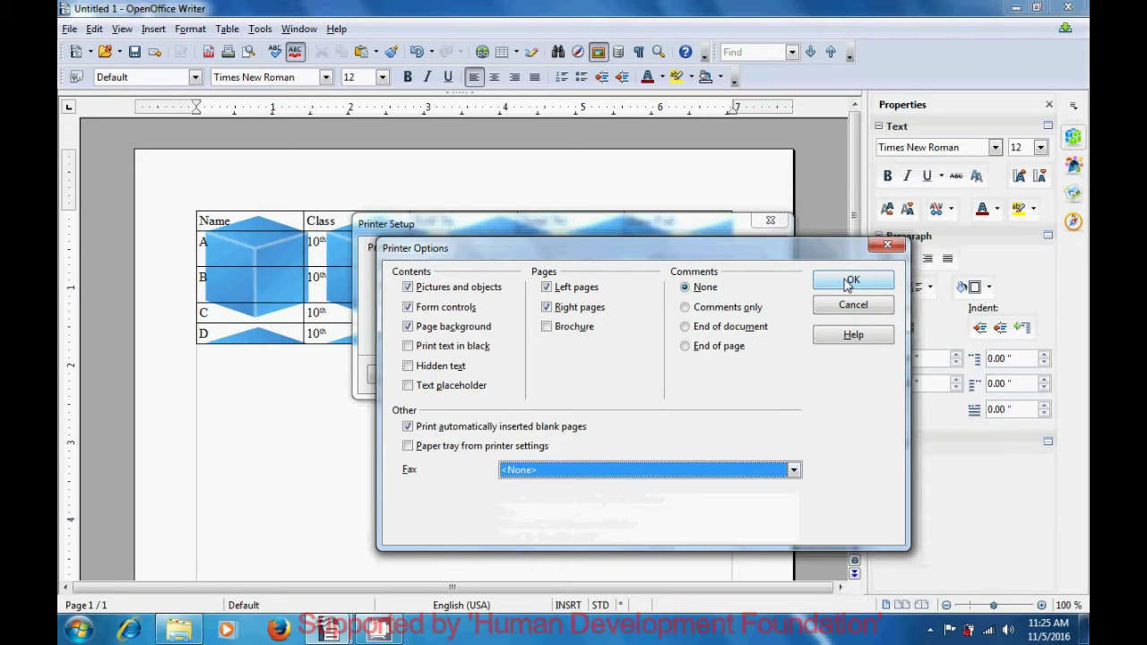
Close Printer Options and Printer Setup, returning to cell E3 of the marks table
{"action": "left_click", "coordinate": [885, 247]}
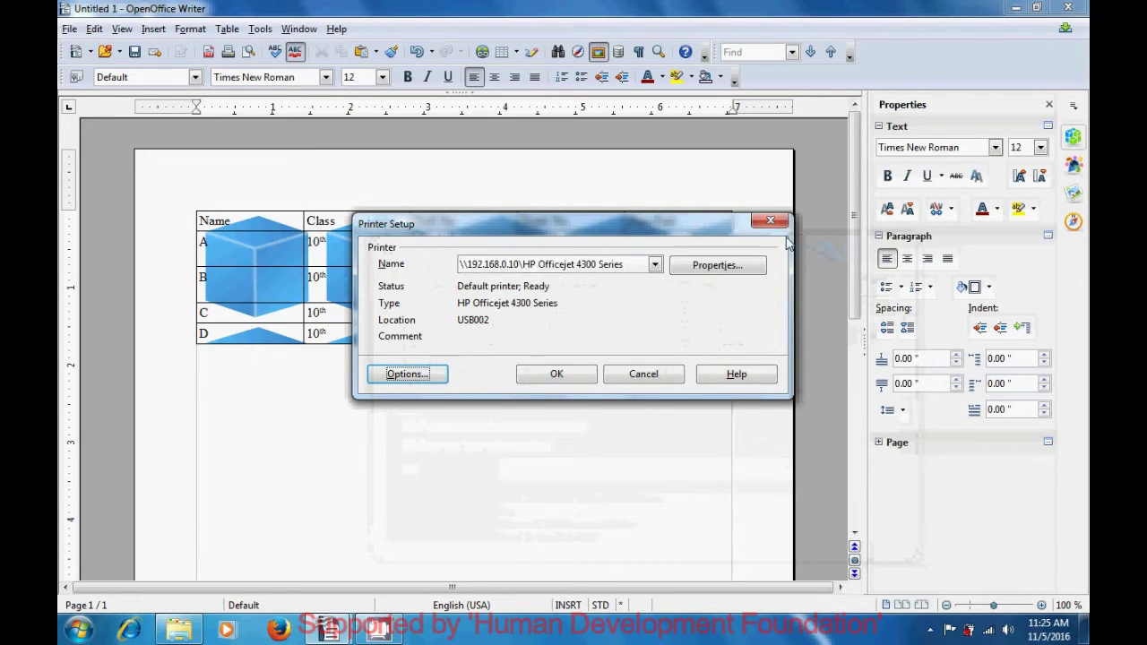
{"action": "left_click", "coordinate": [773, 224]}
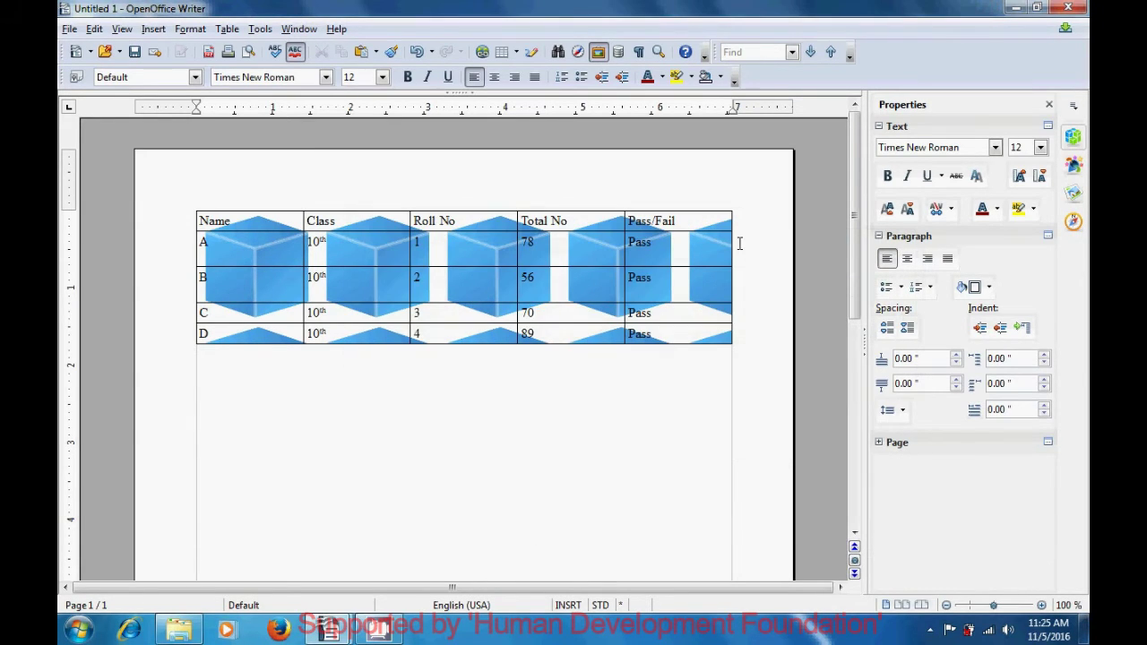
{"action": "left_click", "coordinate": [694, 271]}
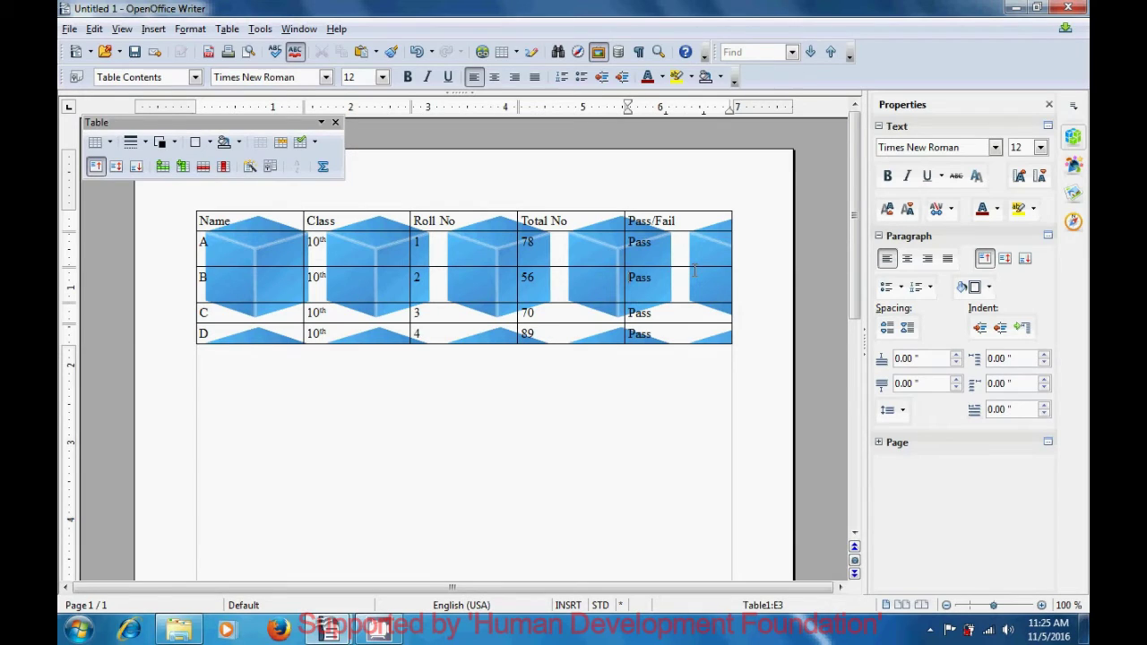